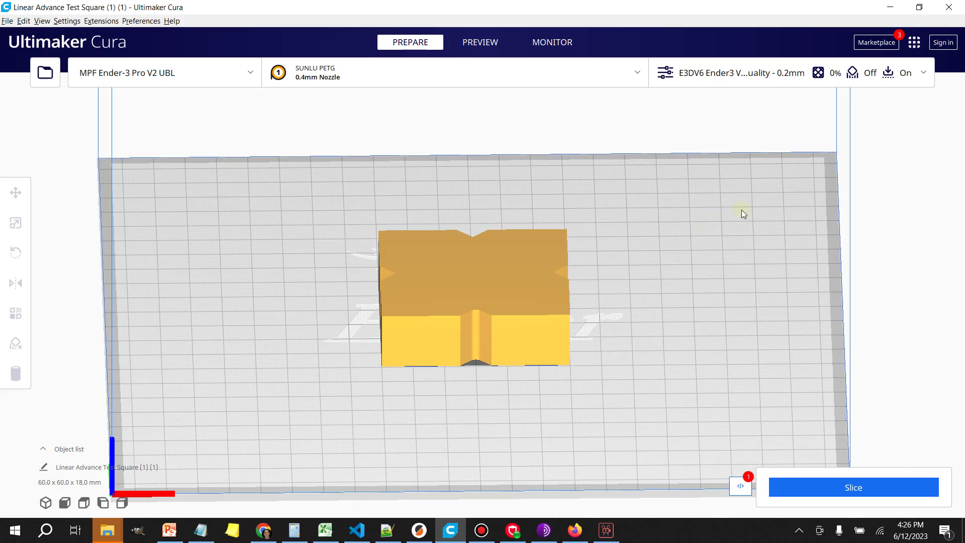
Step: Pan the build plate view and bring the Linear Advance calibration notes window to the front
middle_click_drag(743, 213, 664, 238)
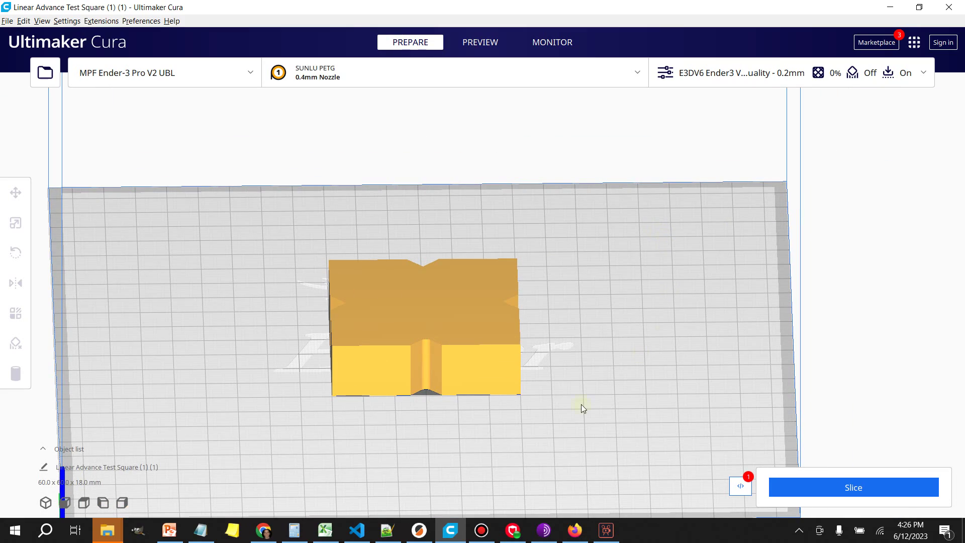
mouse_move(205, 537)
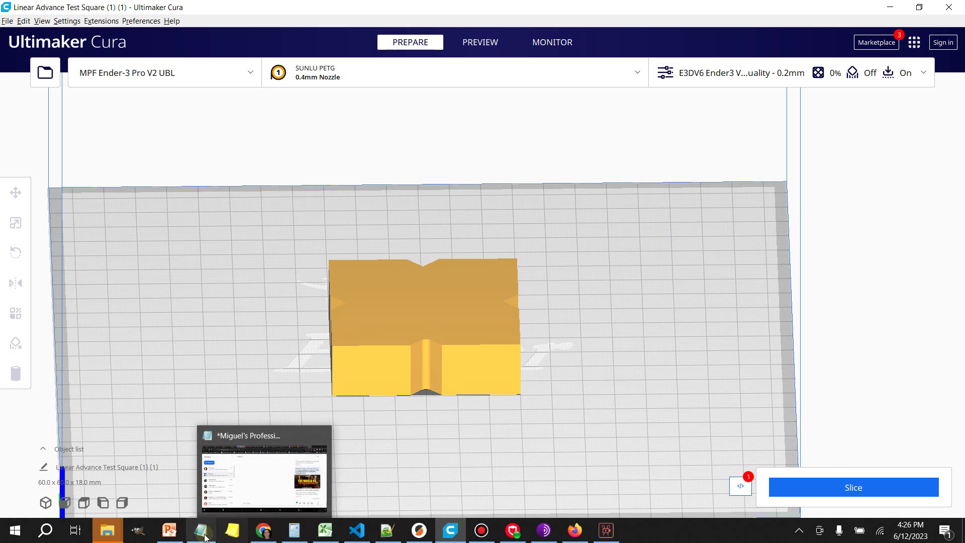
left_click(228, 496)
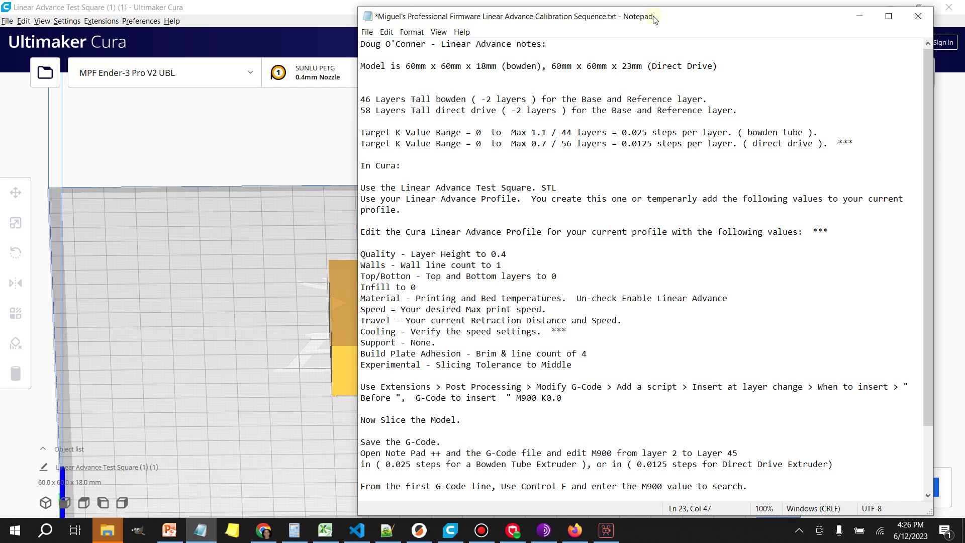
Step: Shorten the notes window, move it to the left side, and narrow it in two passes
left_click_drag(672, 9, 732, 13)
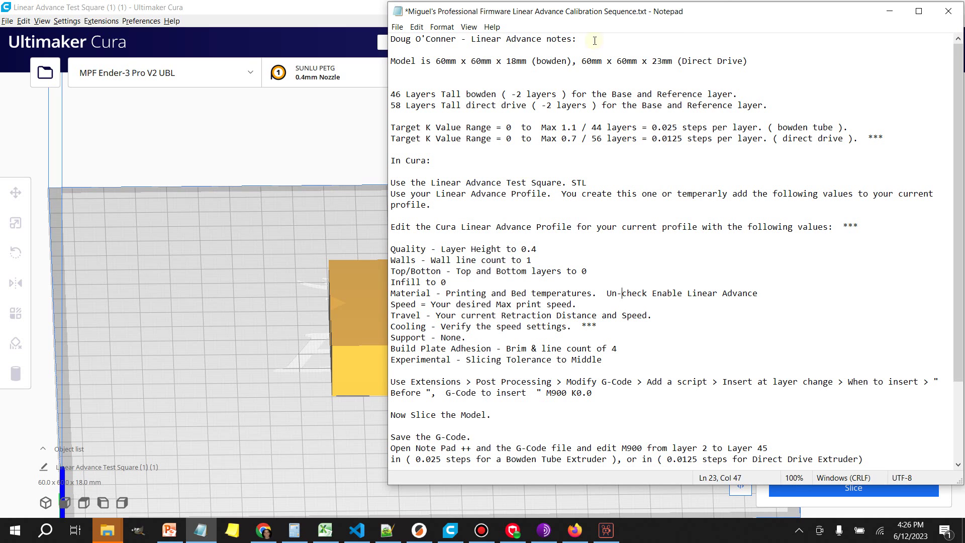
left_click_drag(715, 15, 365, 23)
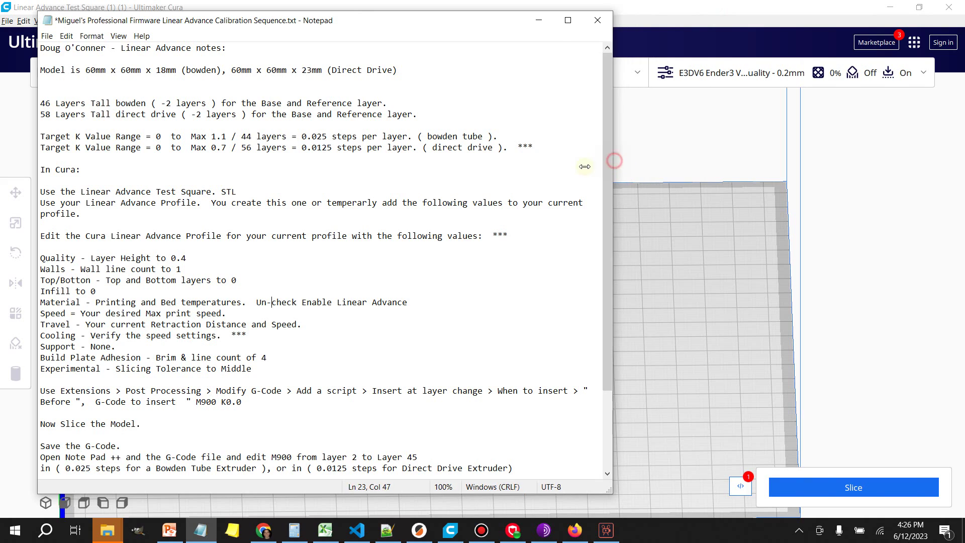
left_click_drag(614, 161, 503, 184)
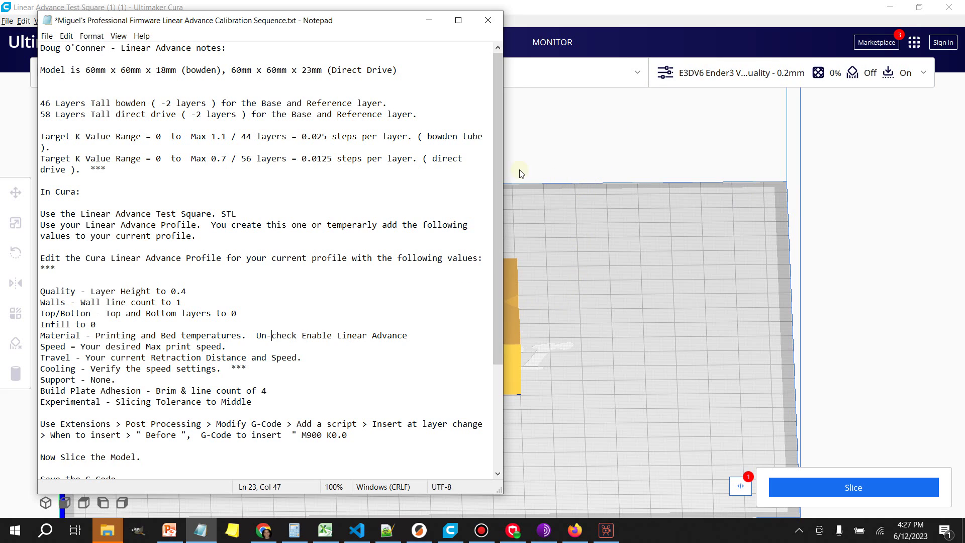
left_click_drag(505, 188, 414, 213)
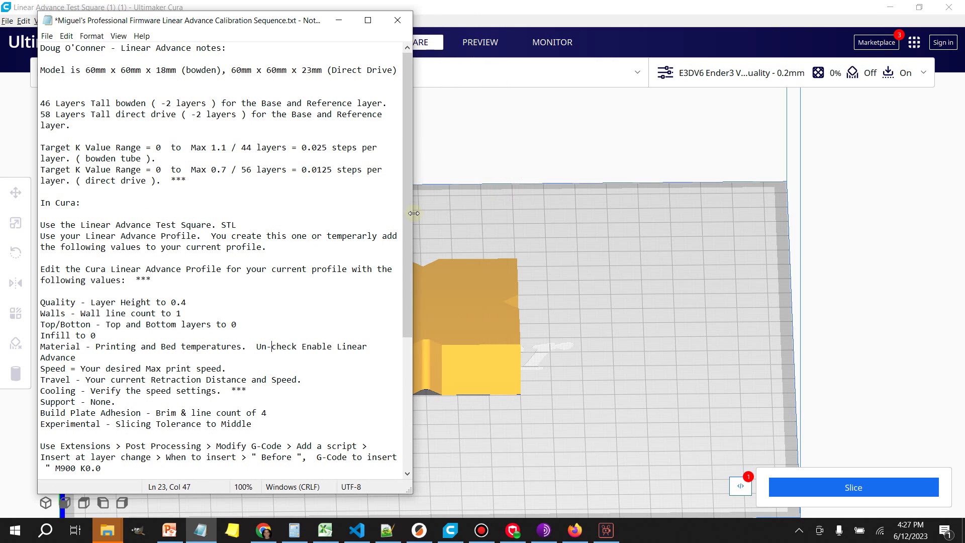
left_click(924, 76)
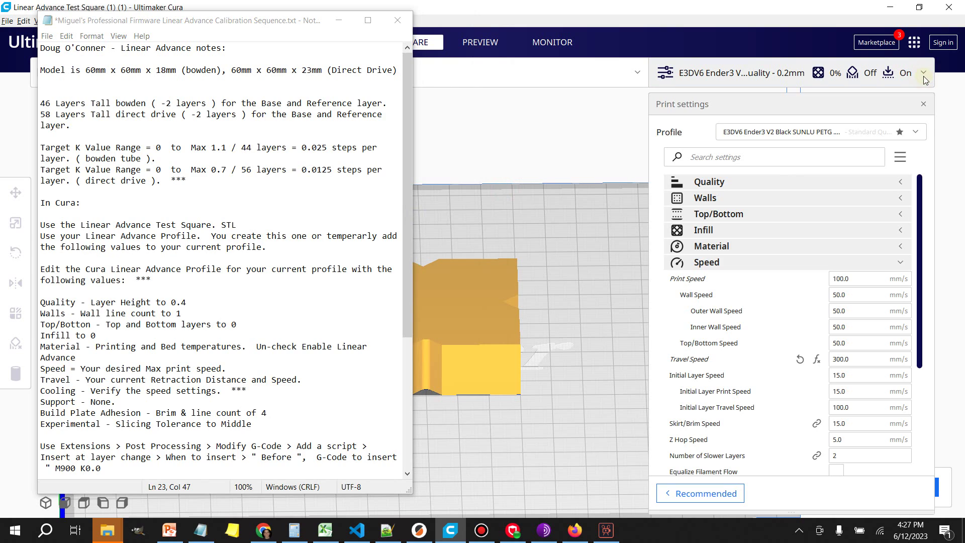
Step: Under Quality, change Layer Height to 0.4 mm
left_click(900, 262)
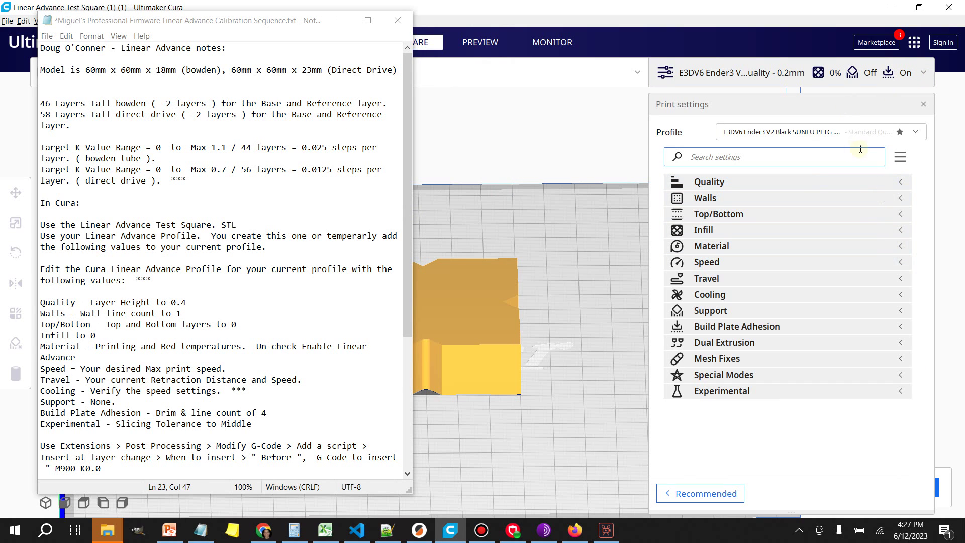
left_click(905, 184)
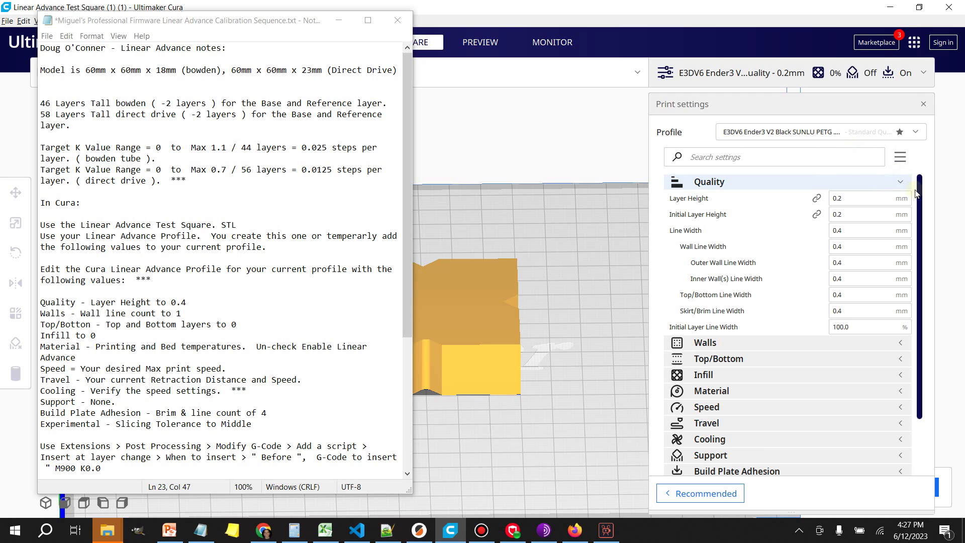
double_click(843, 198)
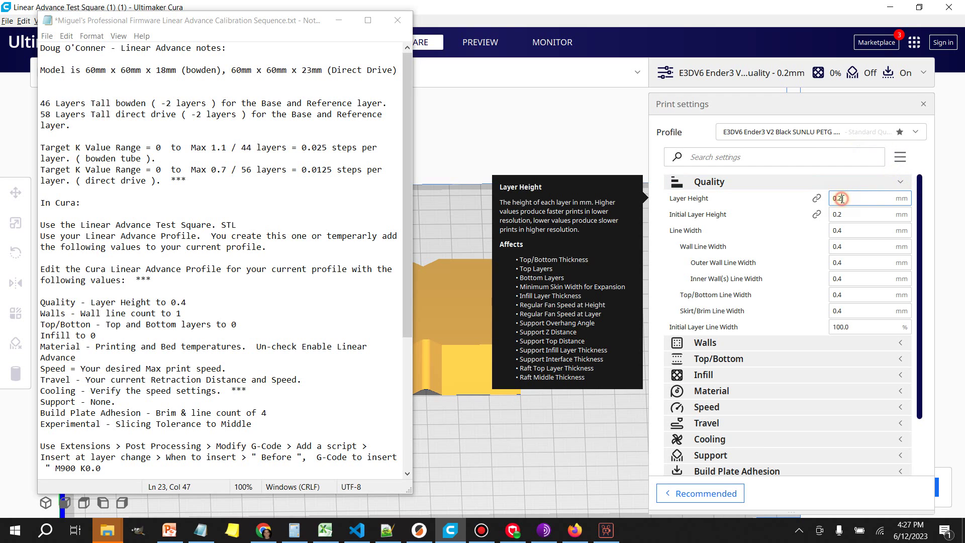
type("4")
left_click(543, 215)
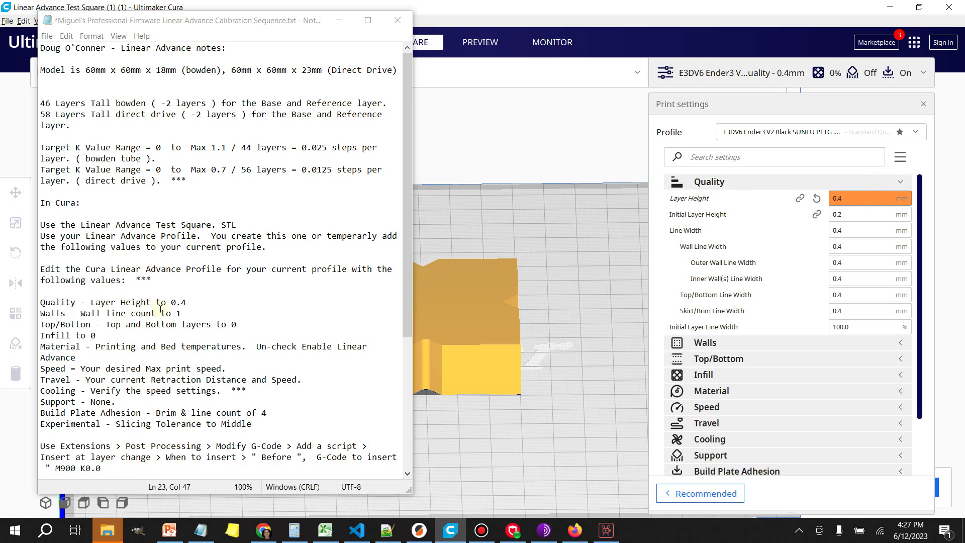
Step: Confirm Wall Line Count is 1 and set Bottom Layers to 0 under Top/Bottom
left_click(901, 184)
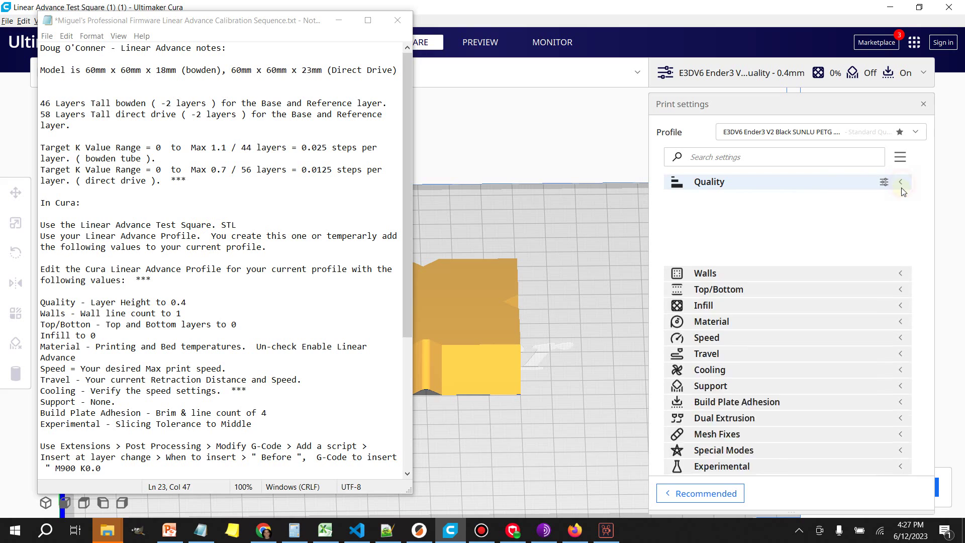
left_click(902, 199)
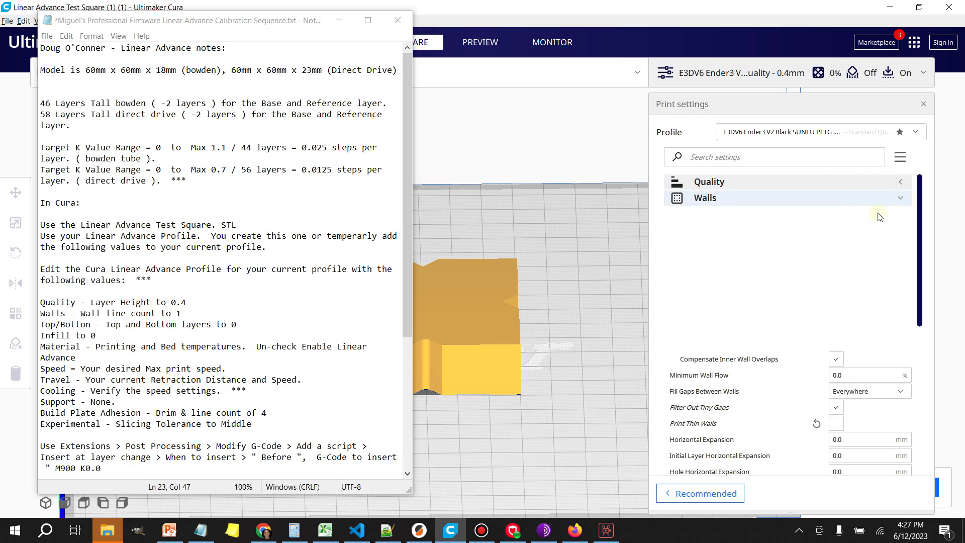
left_click(841, 231)
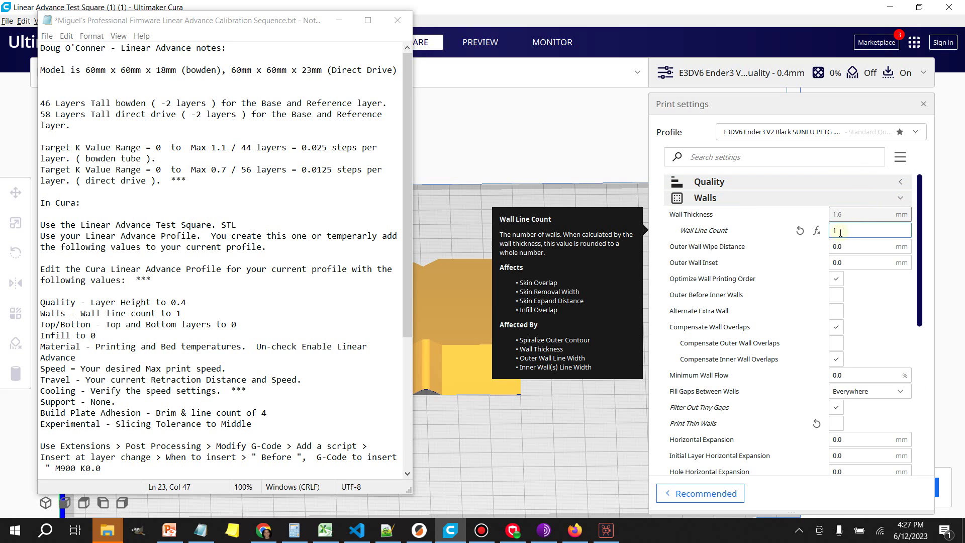
left_click(901, 199)
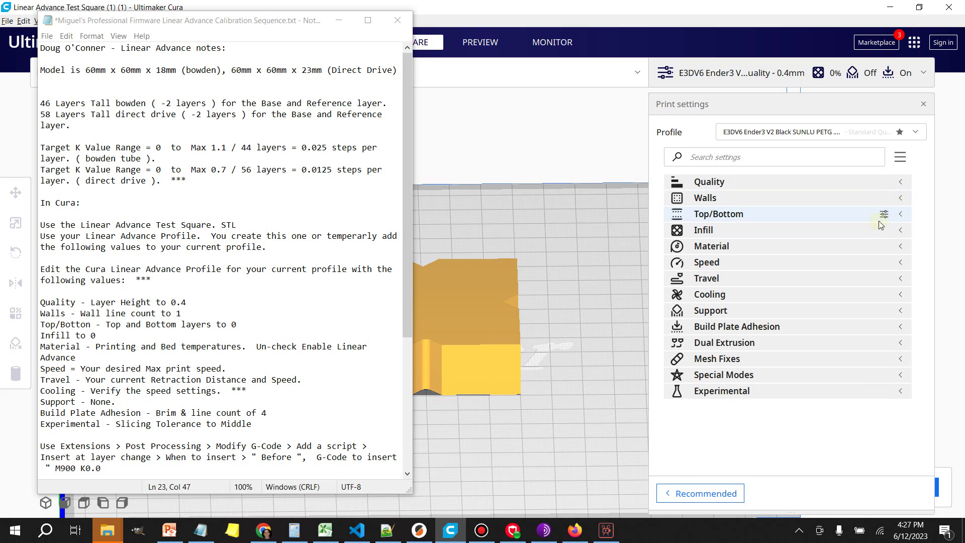
left_click(904, 217)
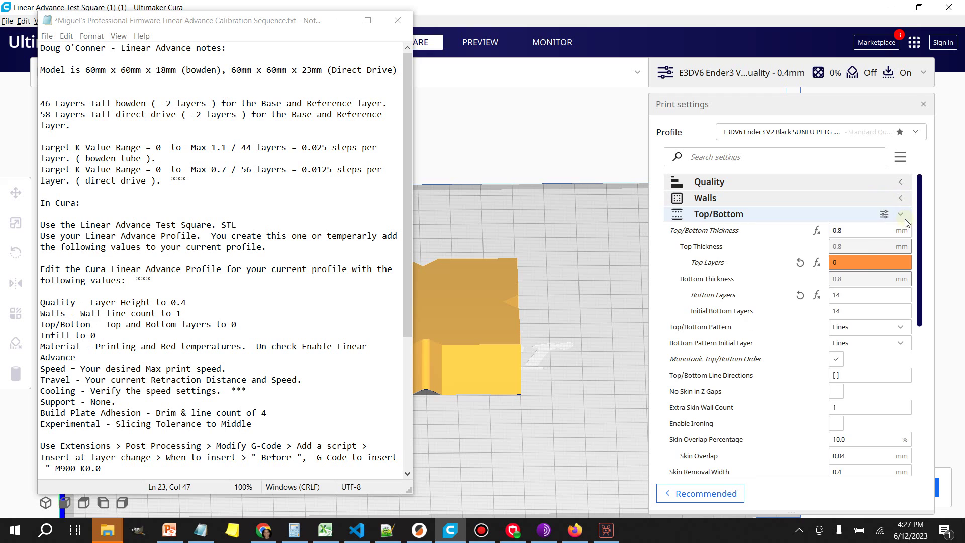
left_click(839, 295)
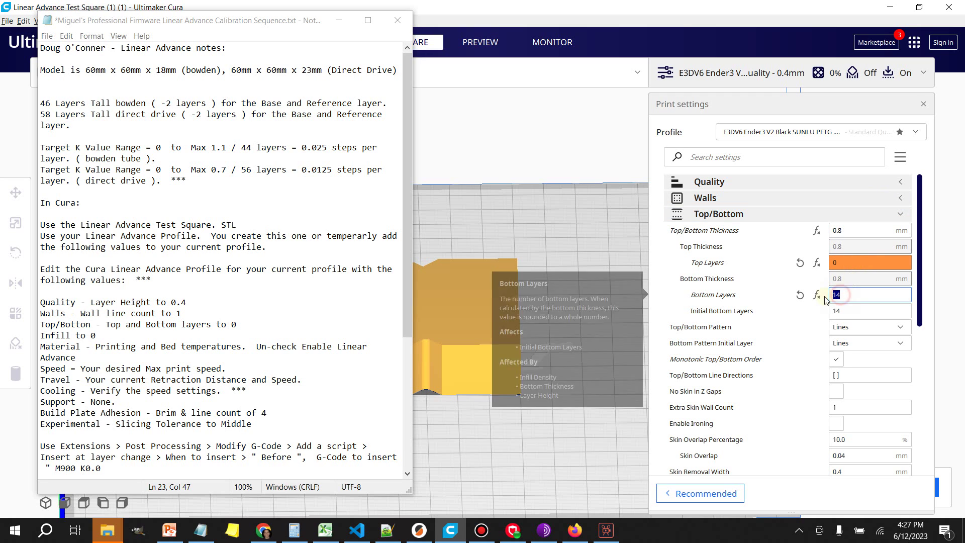
type("0")
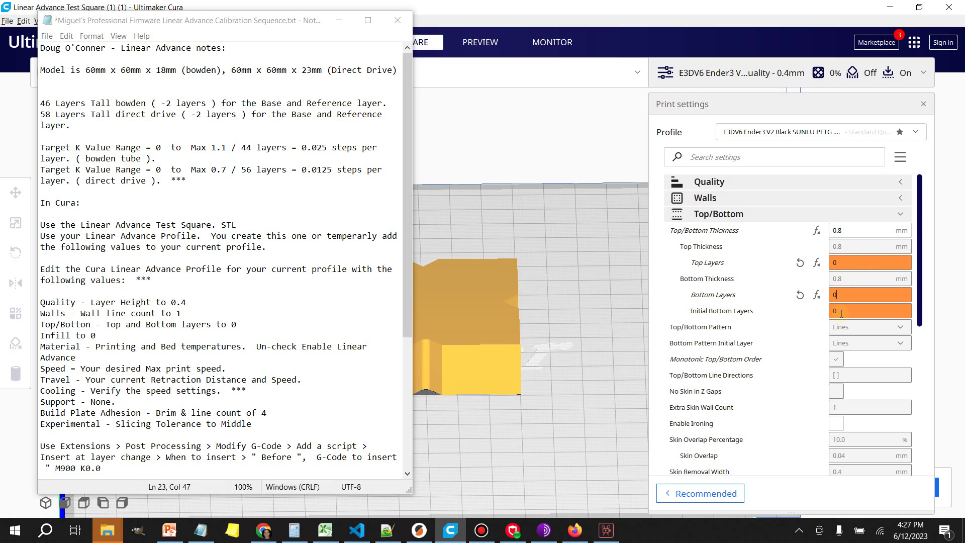
Step: Review the Infill, Material, Speed, Travel and Support settings against the notes
left_click(903, 217)
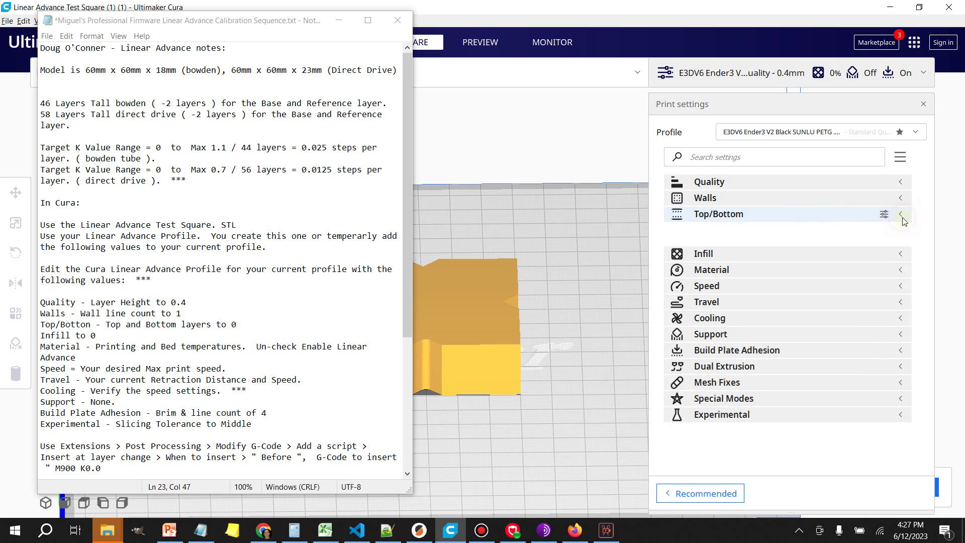
left_click(903, 232)
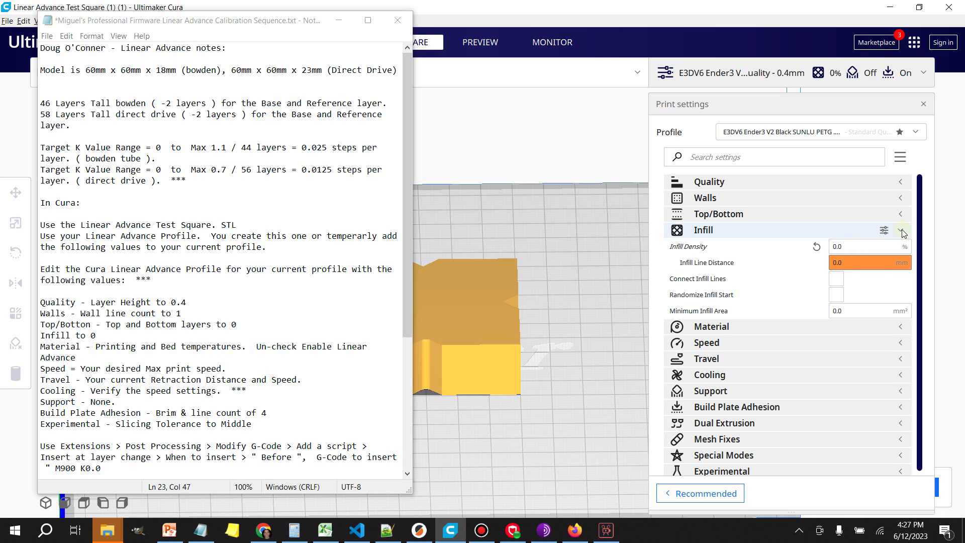
left_click(904, 231)
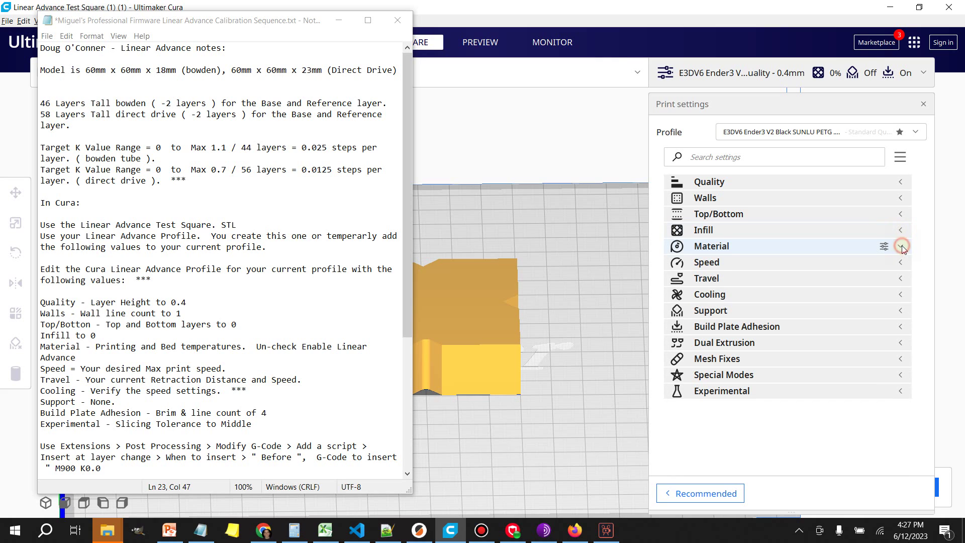
left_click(903, 247)
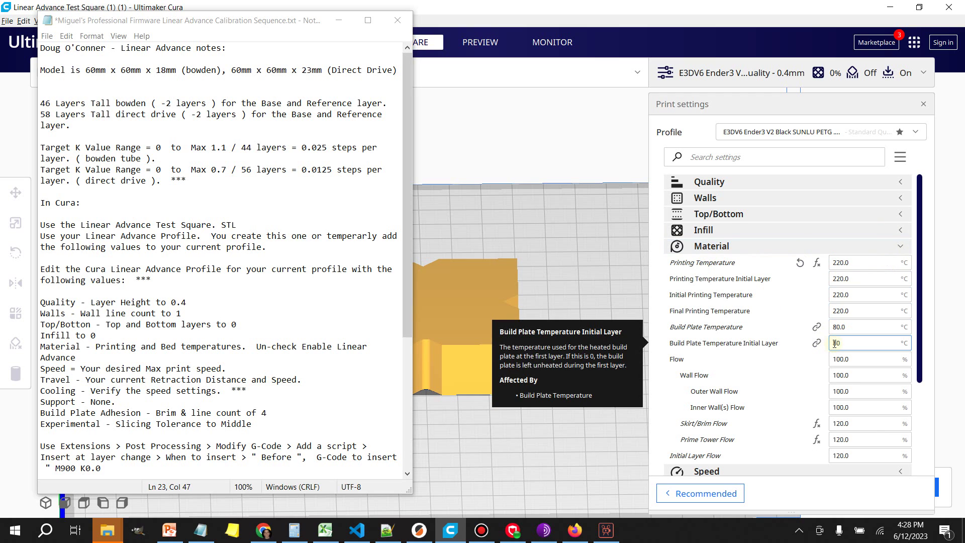
left_click(903, 247)
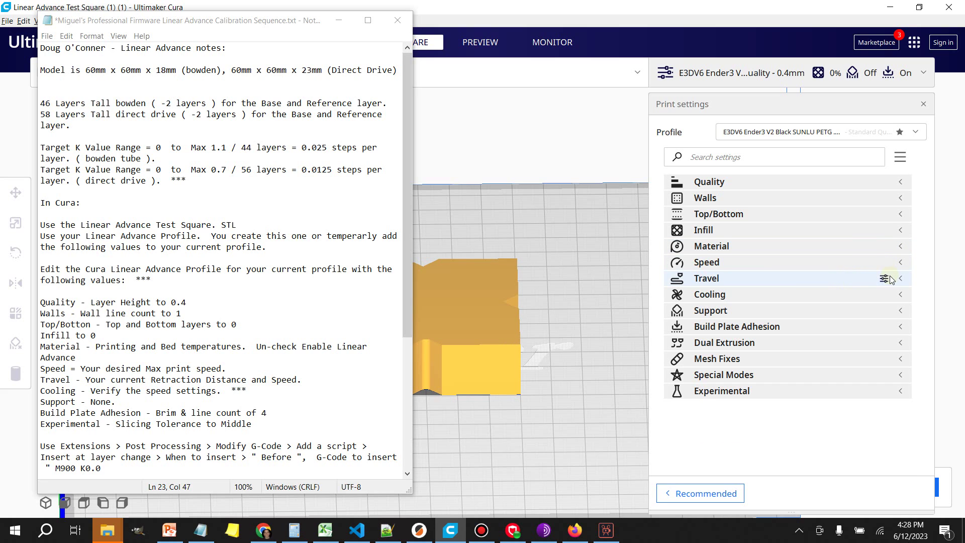
left_click(901, 263)
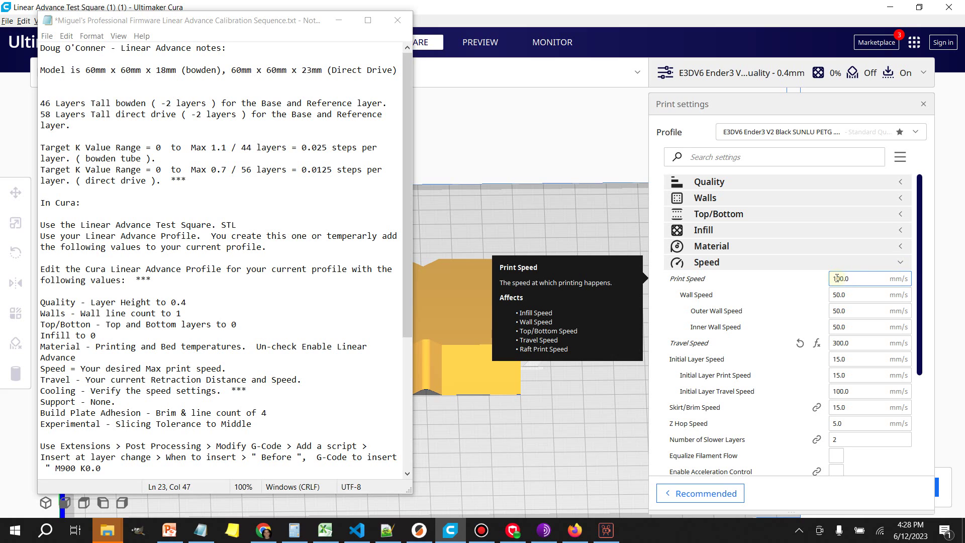
left_click(902, 263)
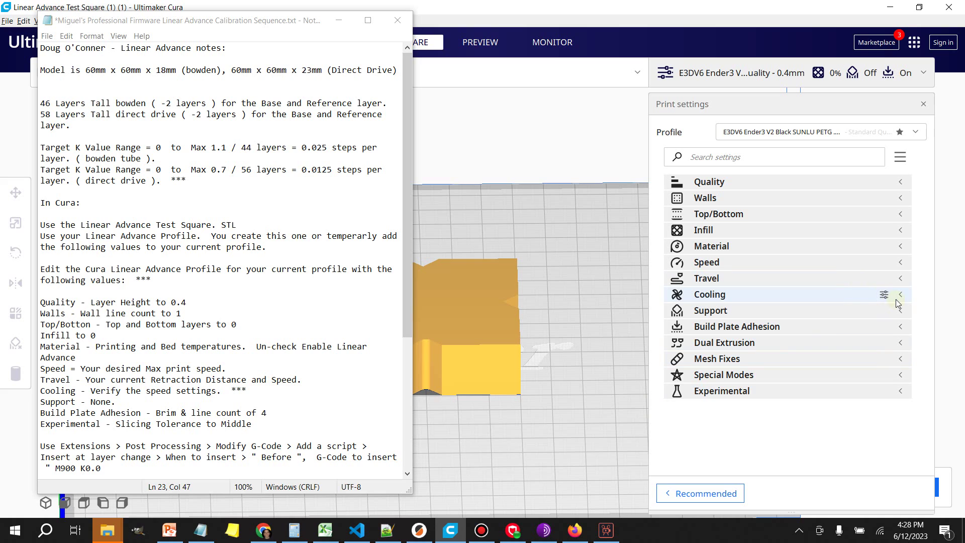
left_click(902, 280)
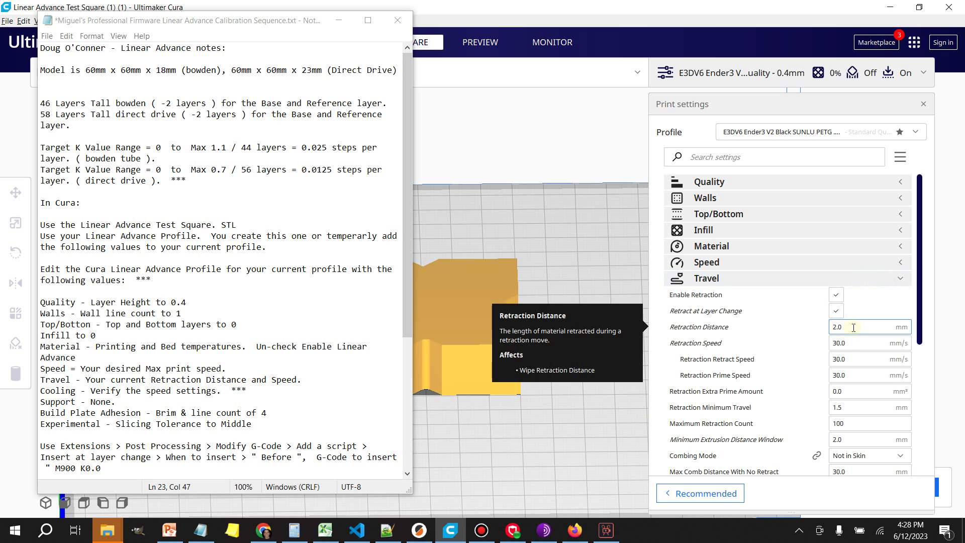
left_click(903, 280)
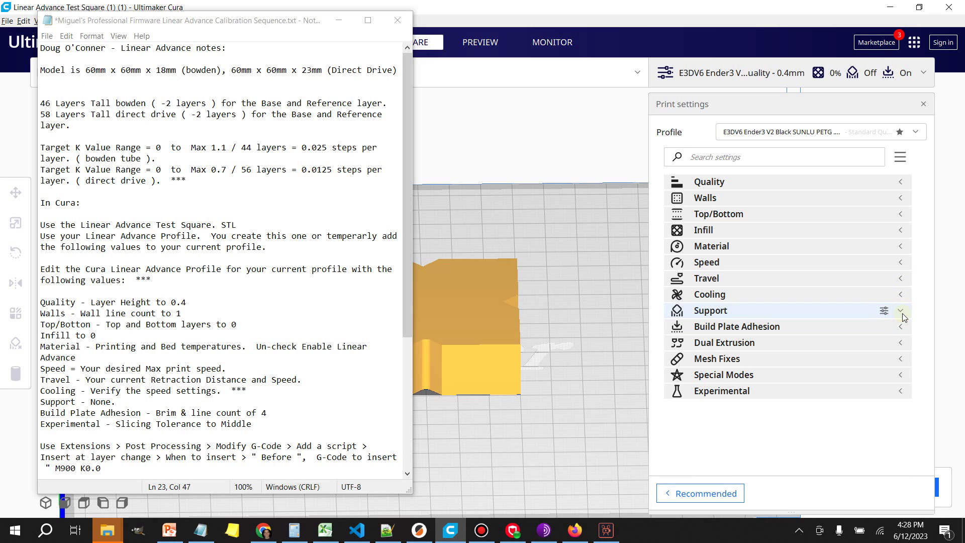
left_click(902, 311)
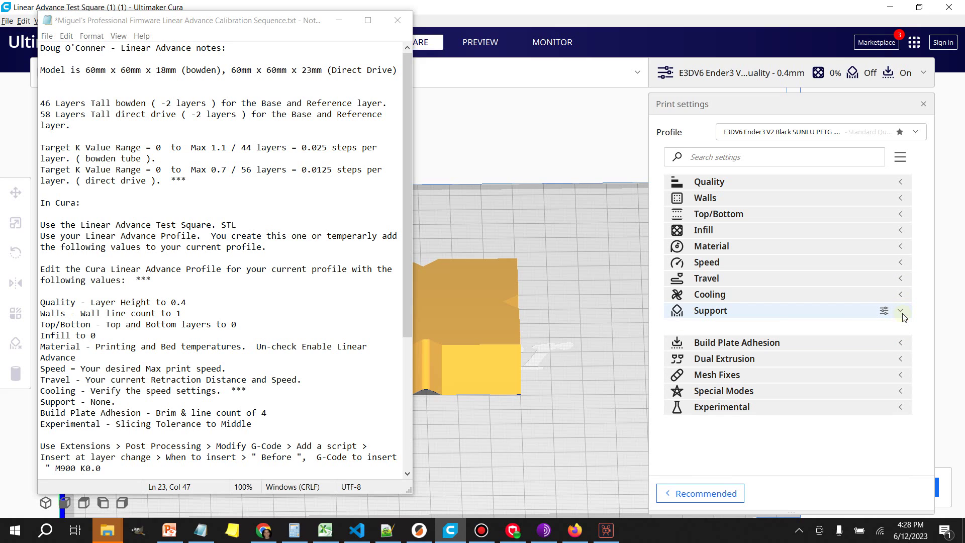
left_click(903, 312)
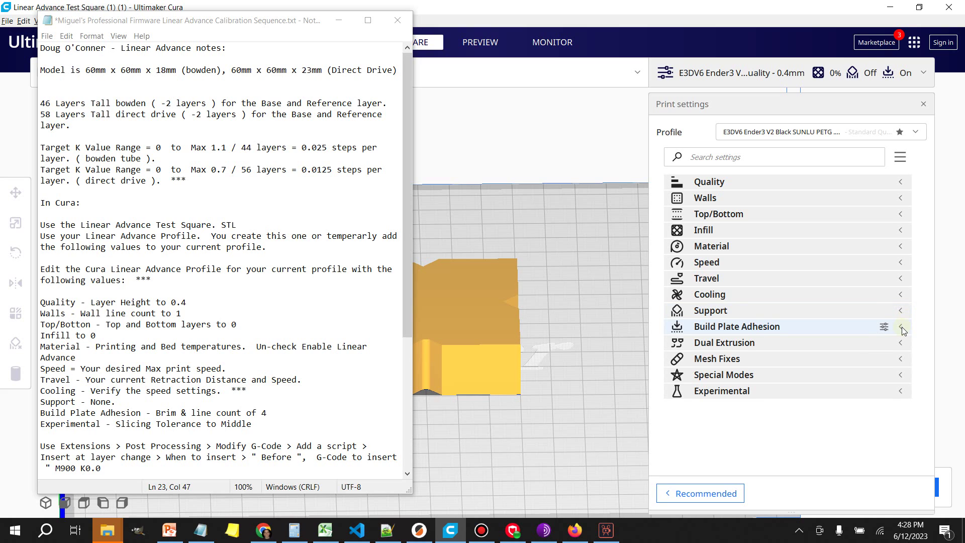
Step: Check the Brim and Slicing Tolerance settings, close the print settings panel, and move the notes right
left_click(902, 328)
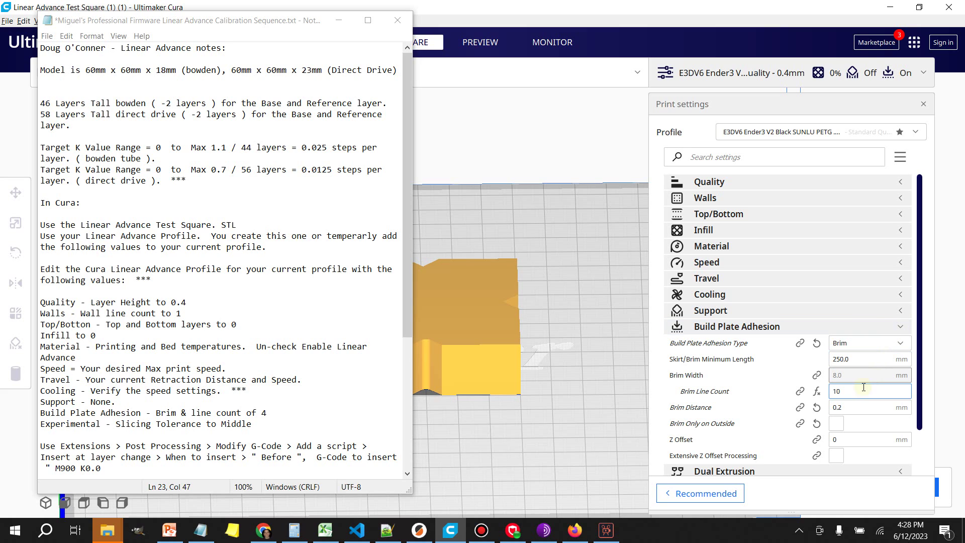
left_click(900, 328)
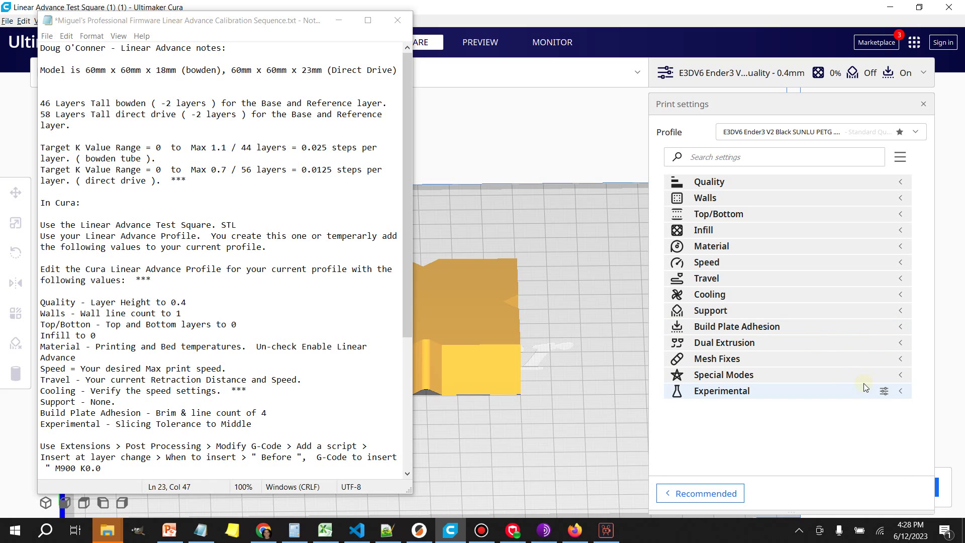
left_click(901, 393)
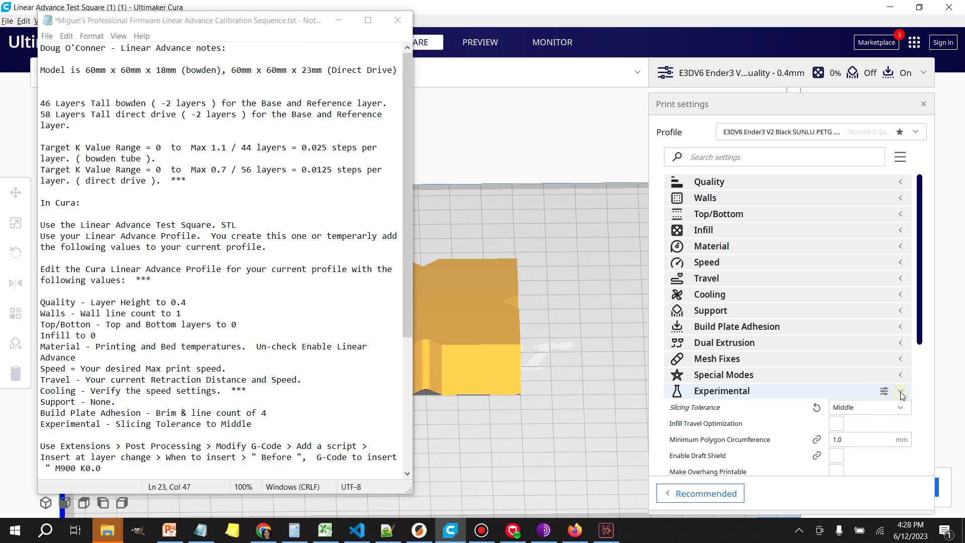
left_click(901, 394)
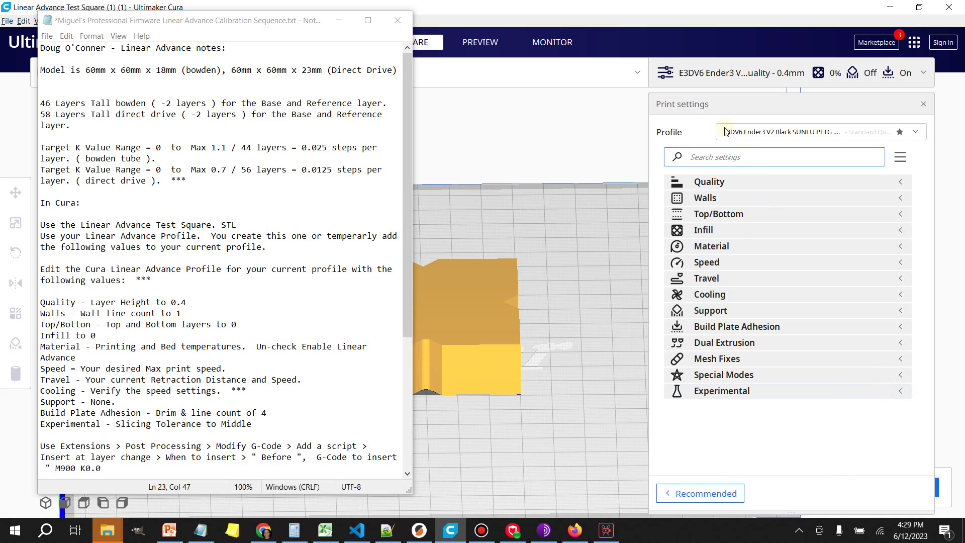
left_click(764, 83)
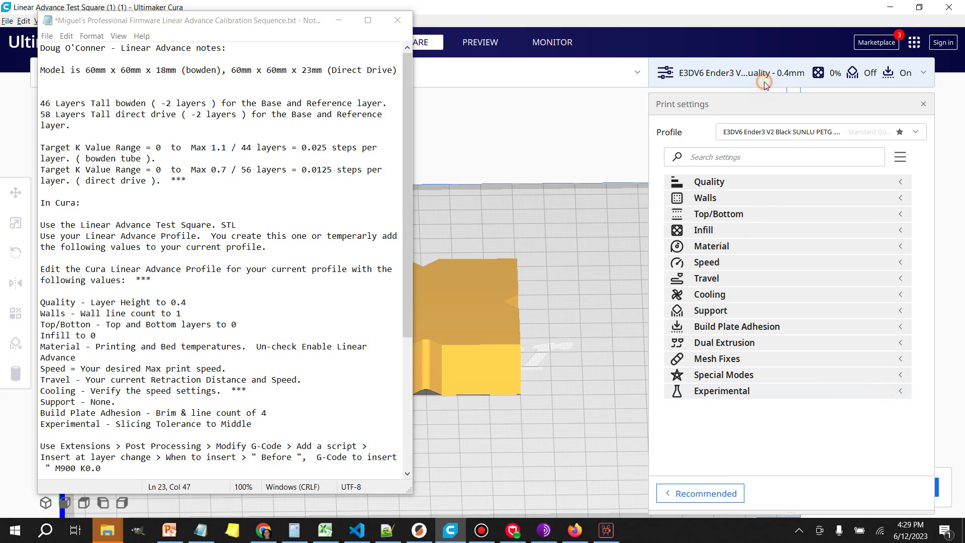
left_click_drag(224, 26, 784, 26)
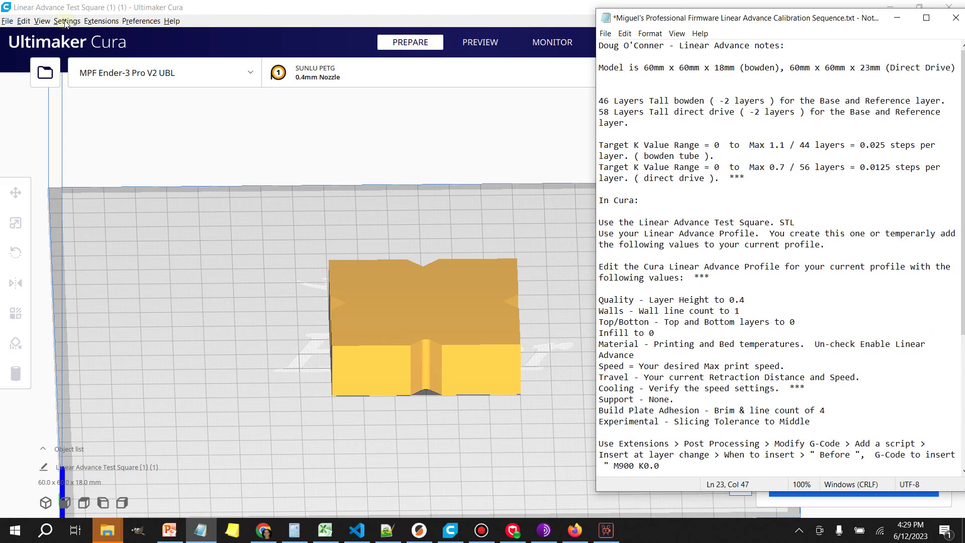
Step: Add an Insert at layer change script with G-code M900 K0 inserted before each layer
left_click(99, 21)
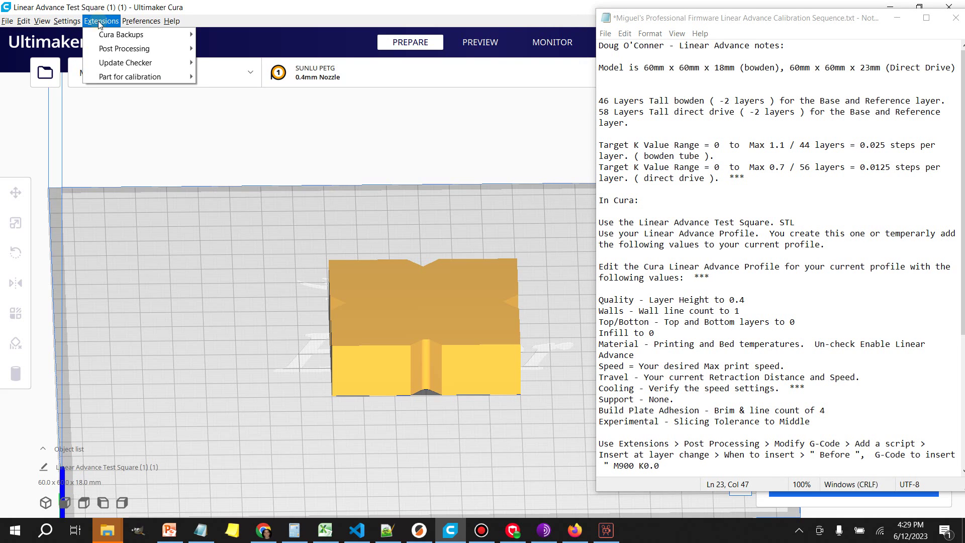
mouse_move(115, 57)
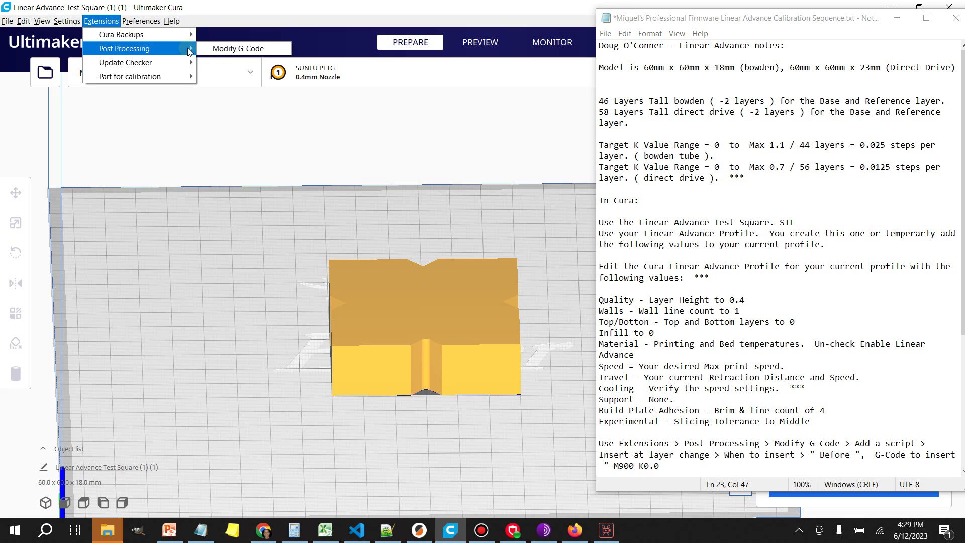
left_click(232, 48)
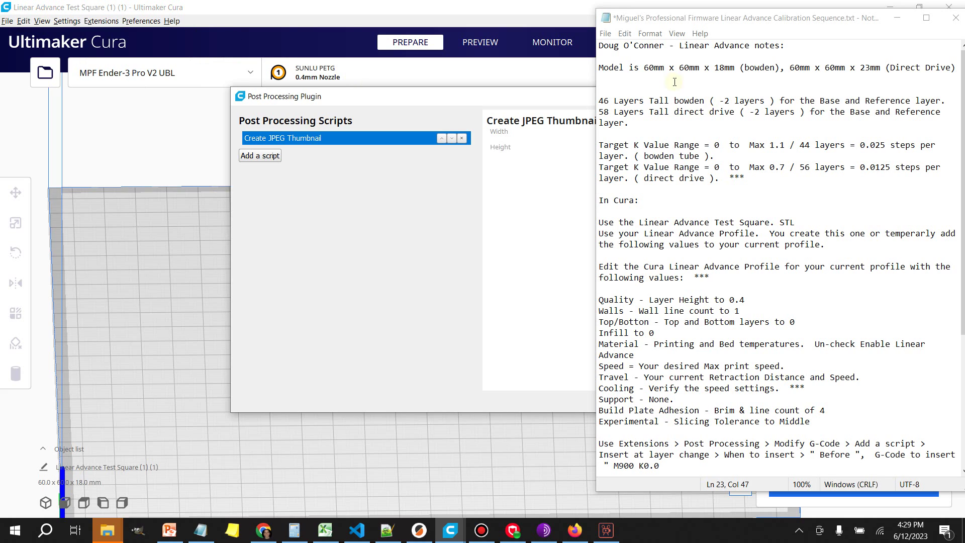
left_click_drag(525, 101, 350, 66)
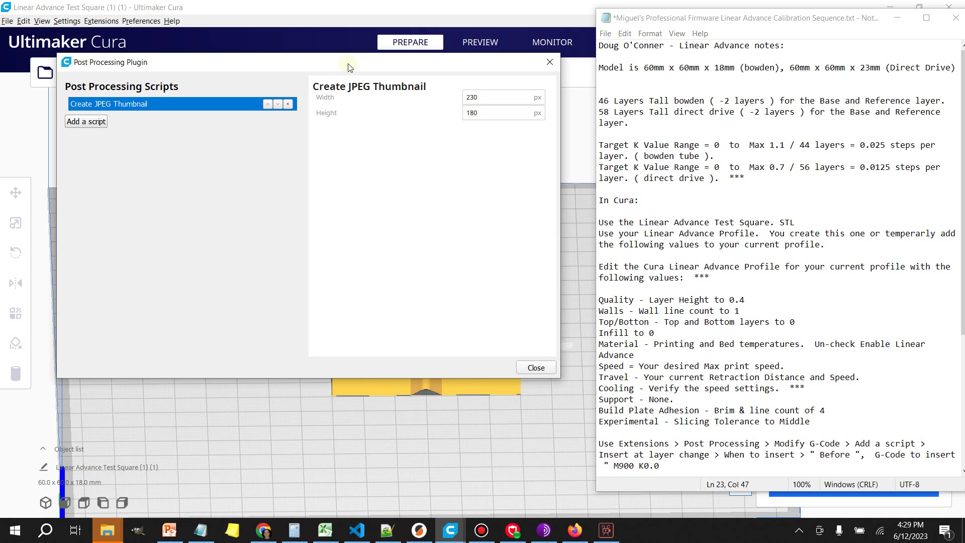
left_click(233, 108)
left_click(90, 122)
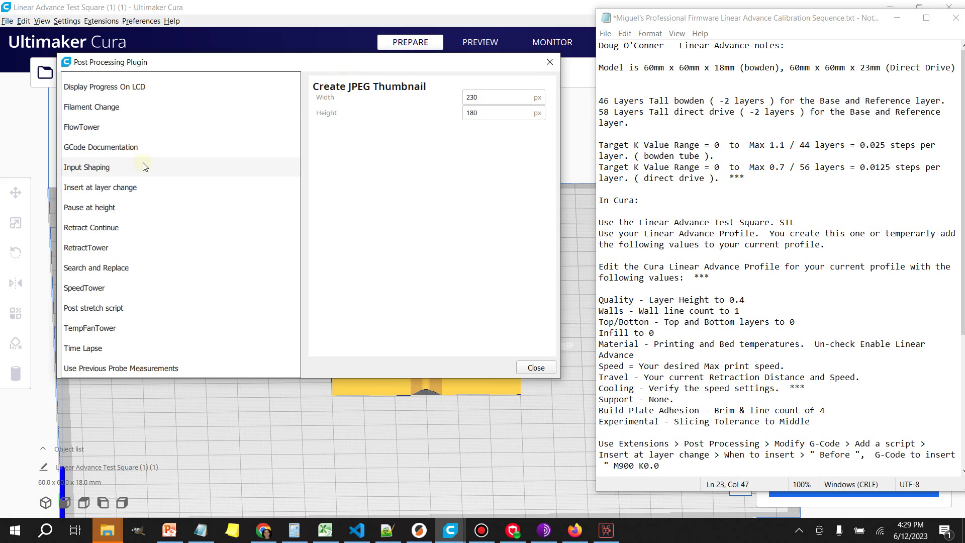
left_click(111, 192)
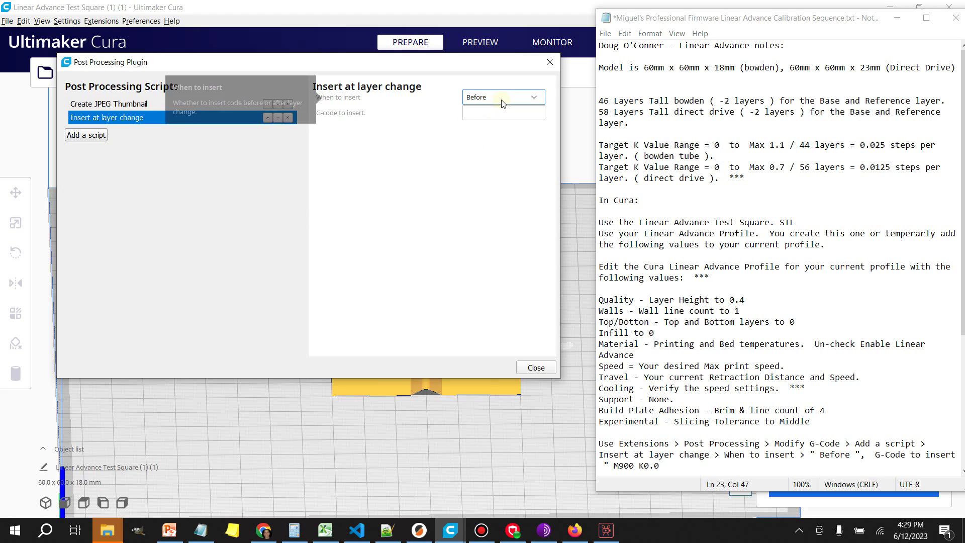
left_click(473, 113)
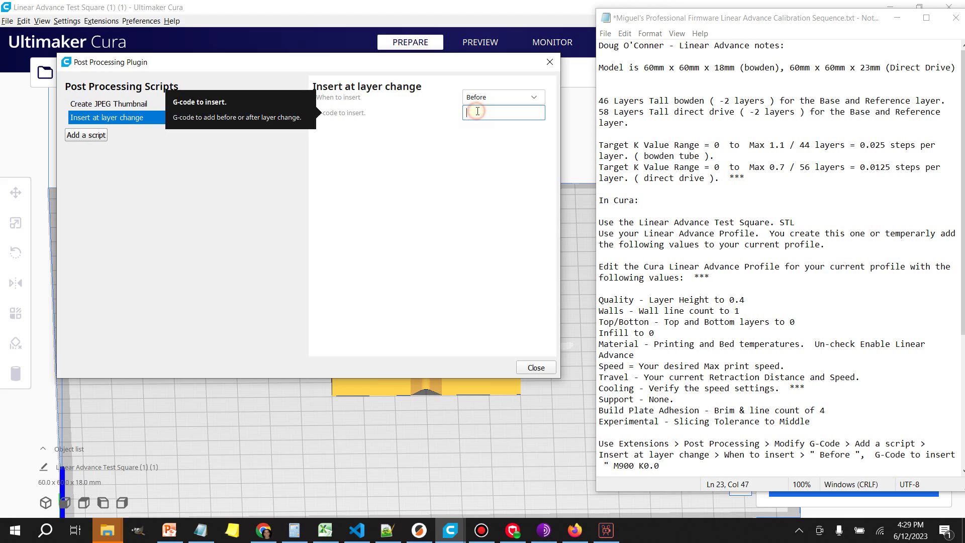
type("M9")
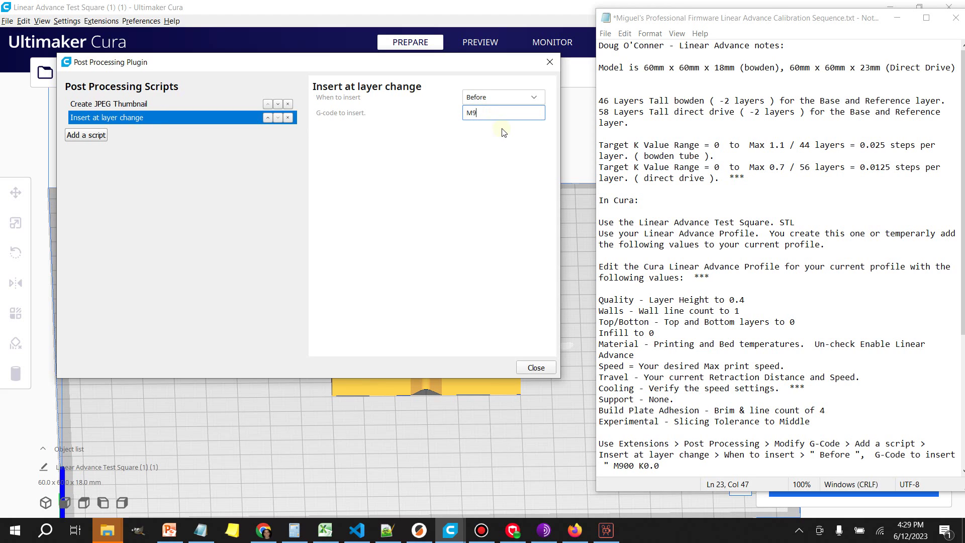
type("00 K0")
left_click(535, 368)
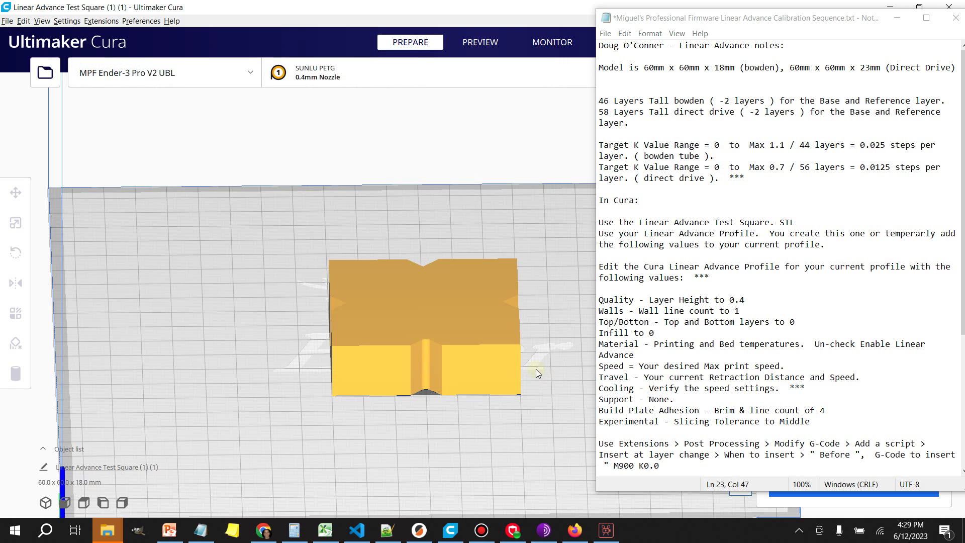
Step: Reopen the post-processing scripts to verify the M900 K0 script, rearranging the notes window around it
left_click_drag(827, 21, 266, 37)
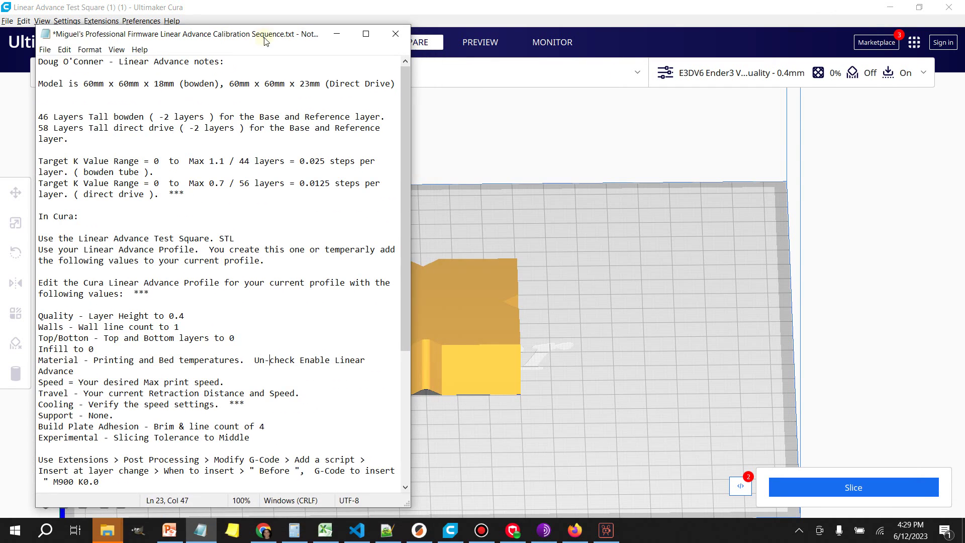
left_click(741, 485)
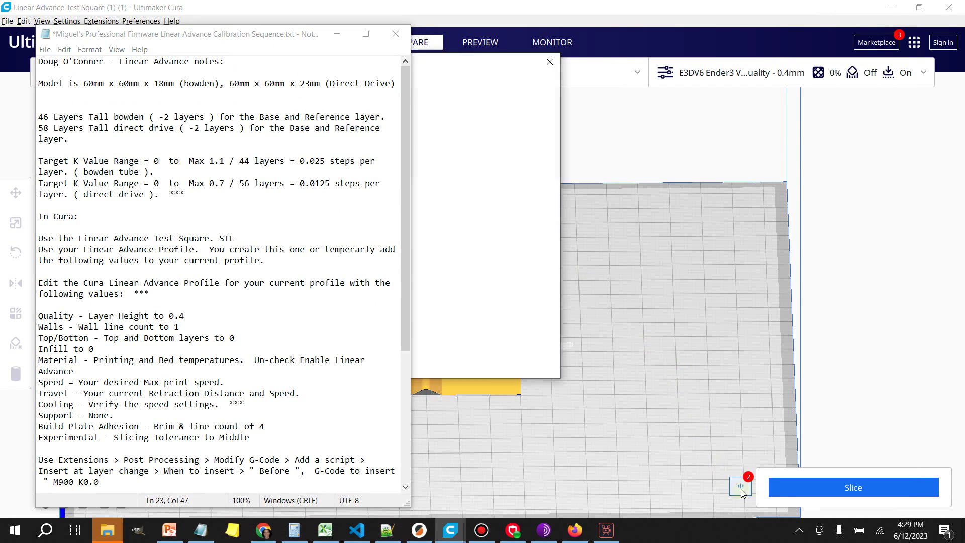
left_click_drag(264, 36, 298, 474)
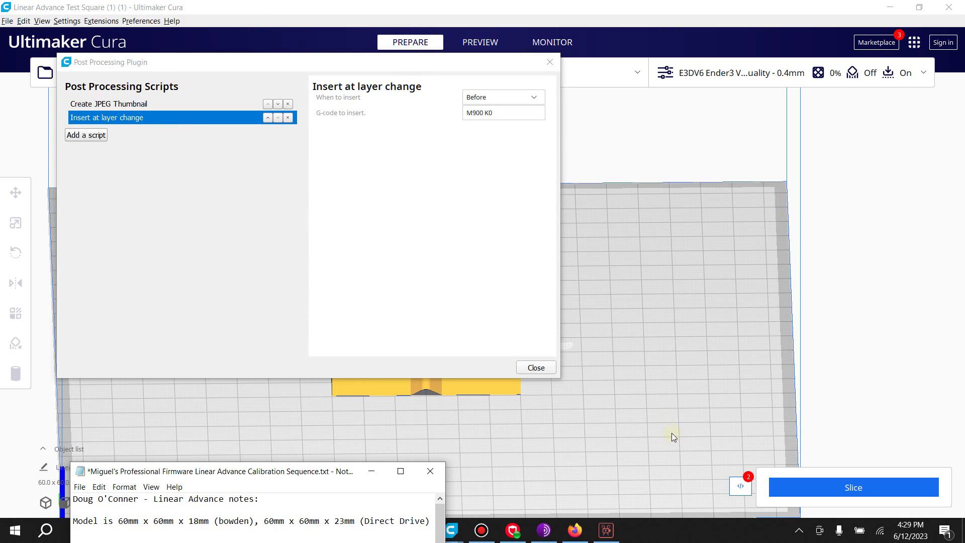
left_click_drag(238, 473, 252, 398)
left_click_drag(265, 436, 266, 437)
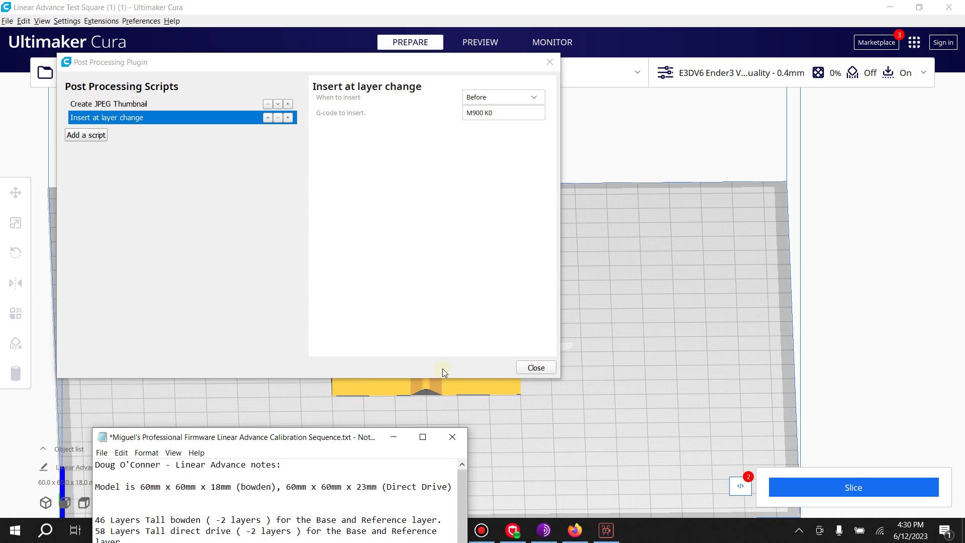
left_click(536, 369)
left_click_drag(327, 444, 288, 42)
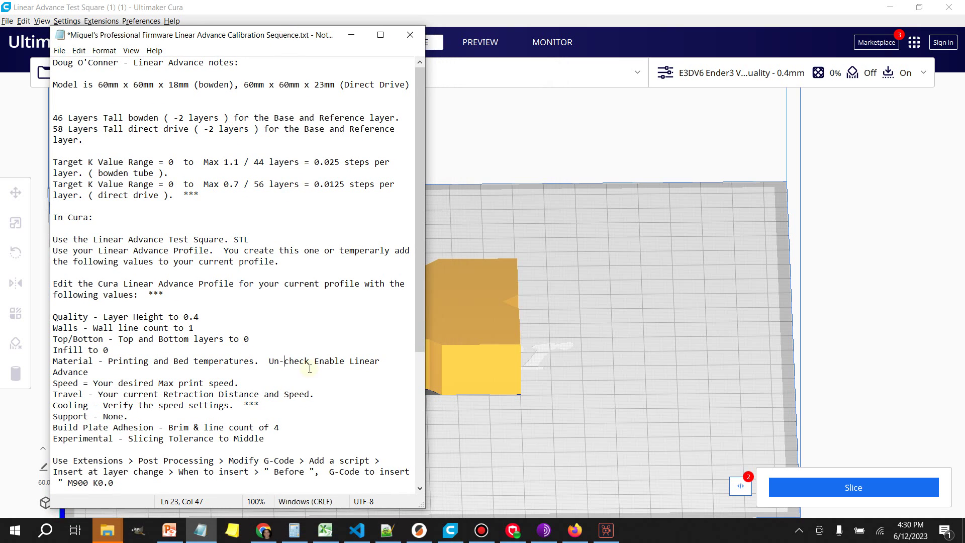
scroll(299, 371, "down", 1)
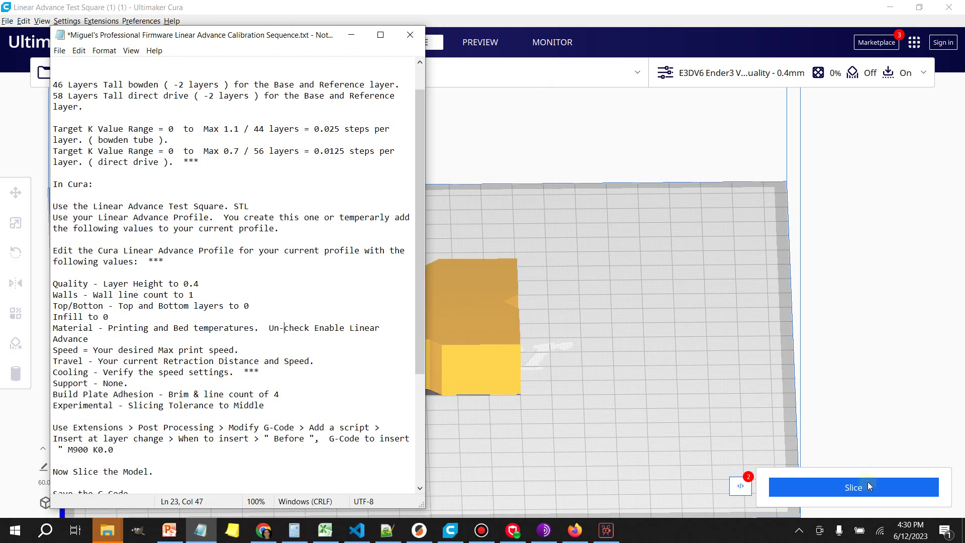
left_click(875, 494)
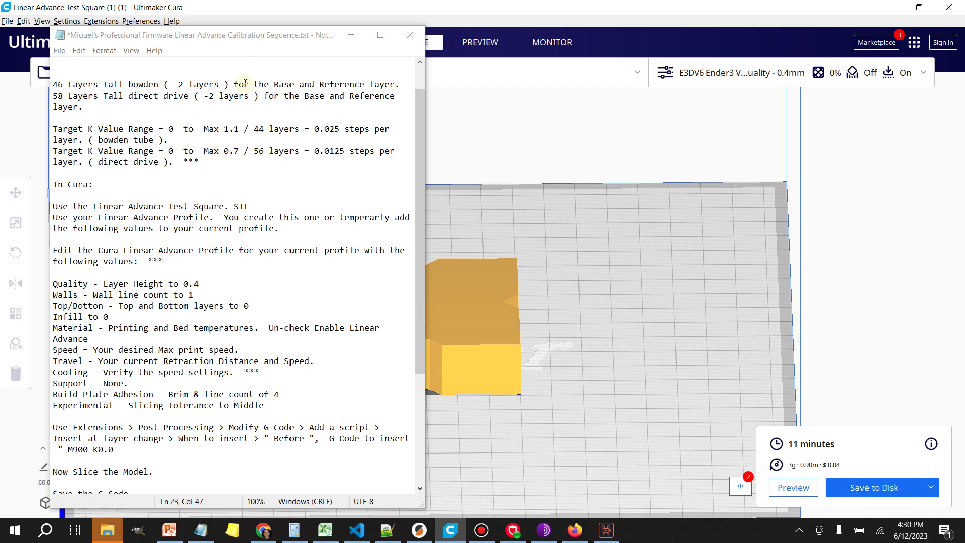
Step: Start saving the sliced G-code to disk, then cancel the insert-disk prompt and save dialog
left_click(884, 489)
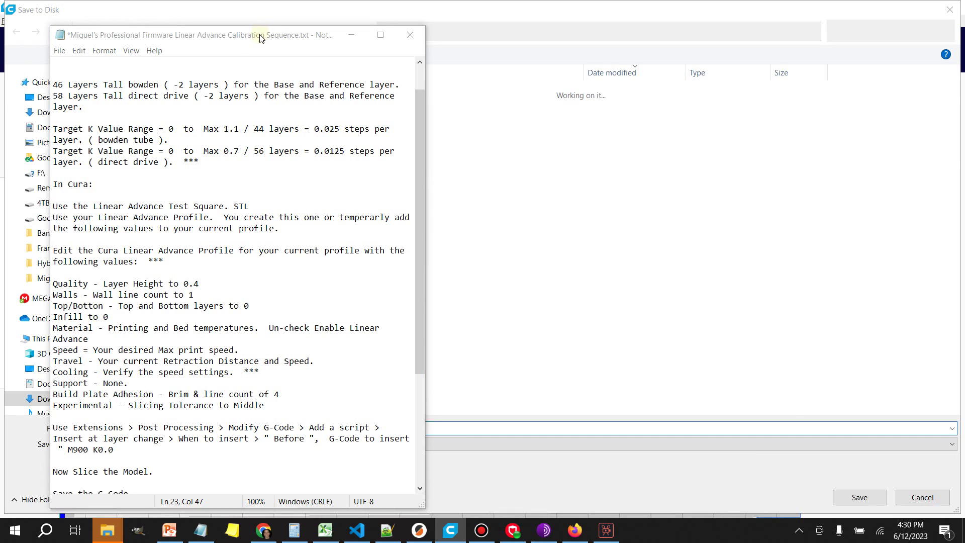
left_click_drag(261, 37, 597, 487)
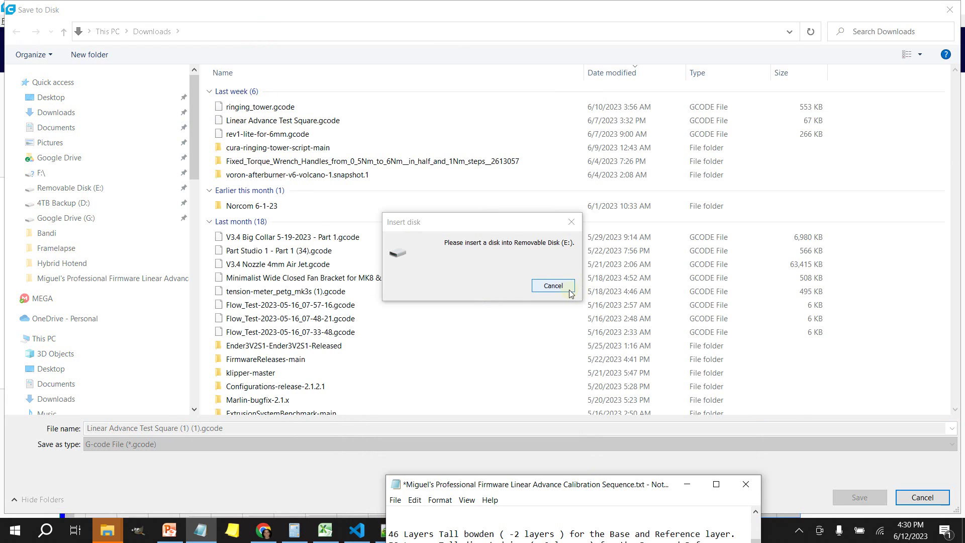
left_click(554, 286)
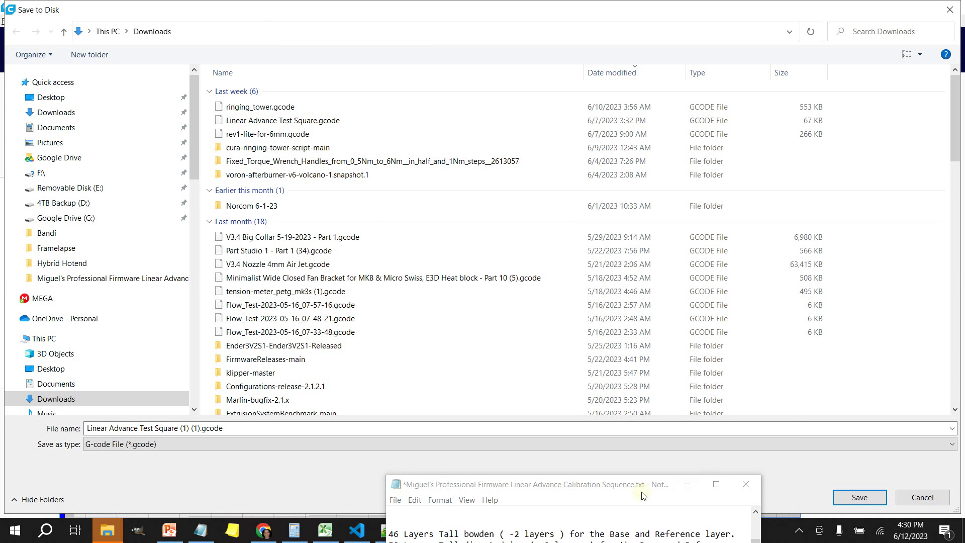
left_click(923, 497)
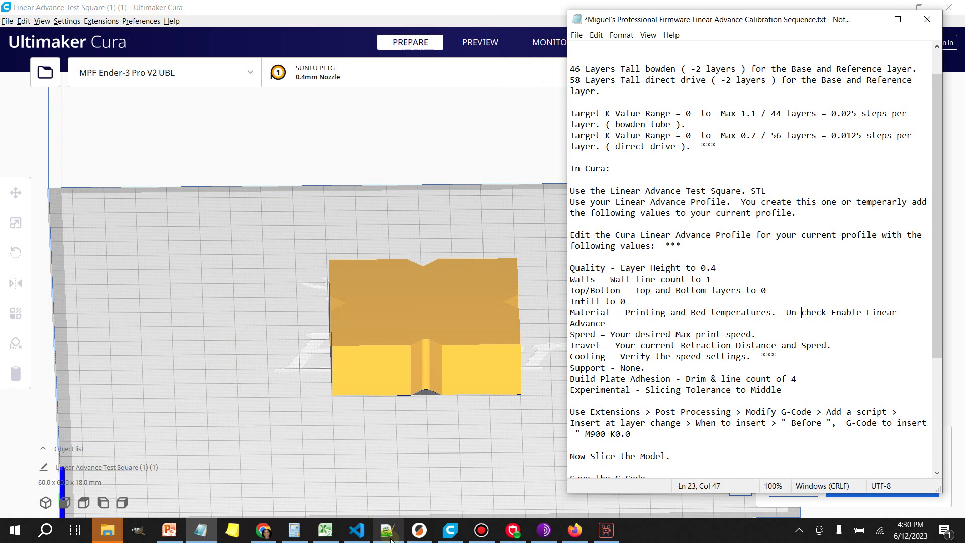
Step: Bring the Linear Advance gcode forward in Notepad++, keeping the missing file open and closing the old search
mouse_move(391, 541)
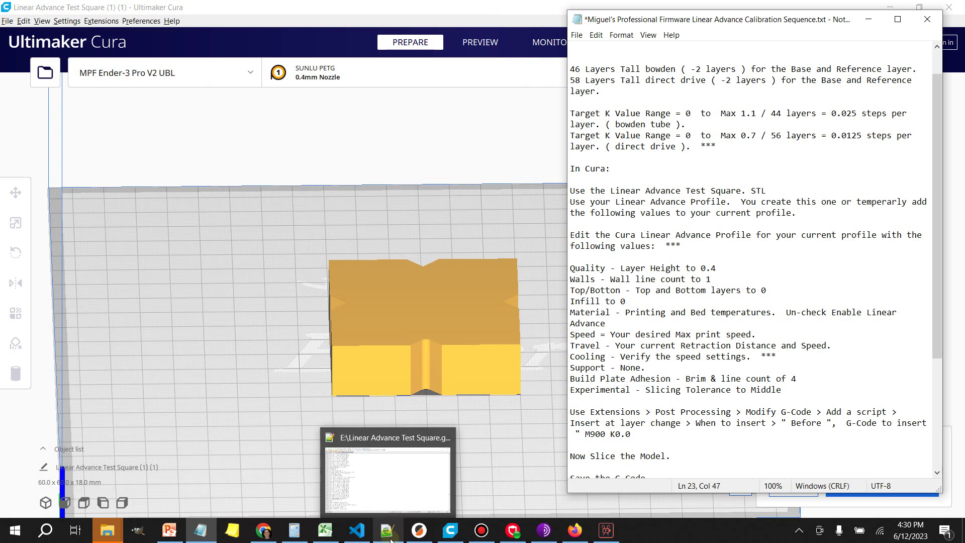
left_click(391, 498)
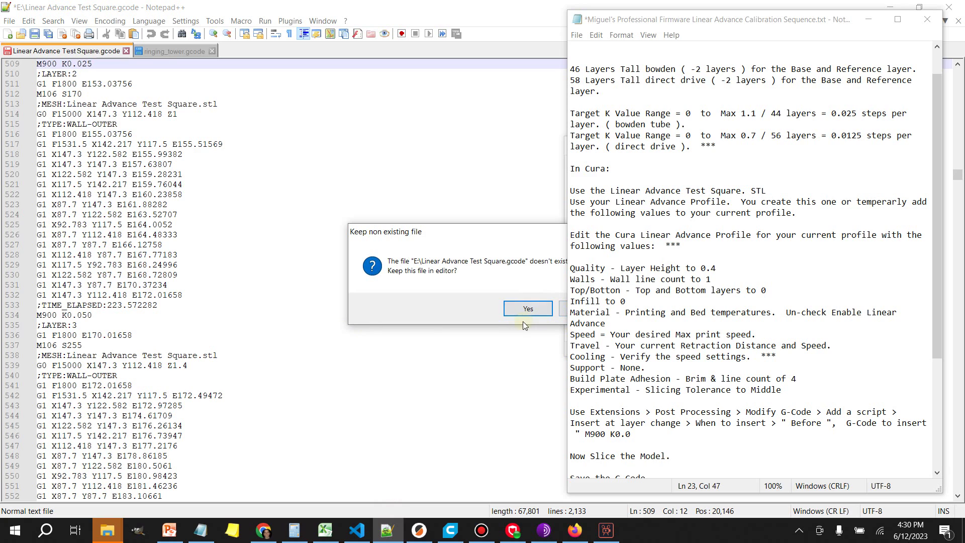
left_click(524, 309)
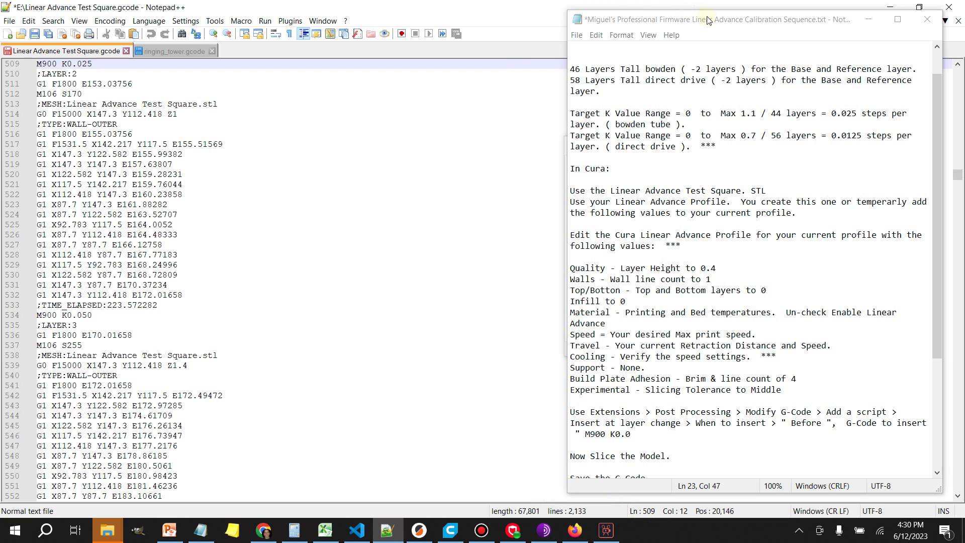
left_click_drag(708, 21, 689, 372)
left_click(726, 145)
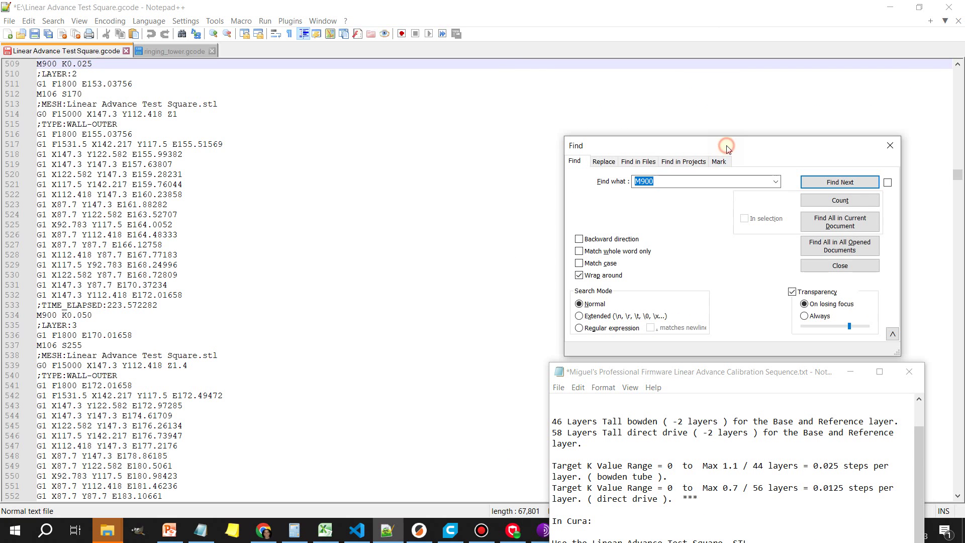
left_click(890, 145)
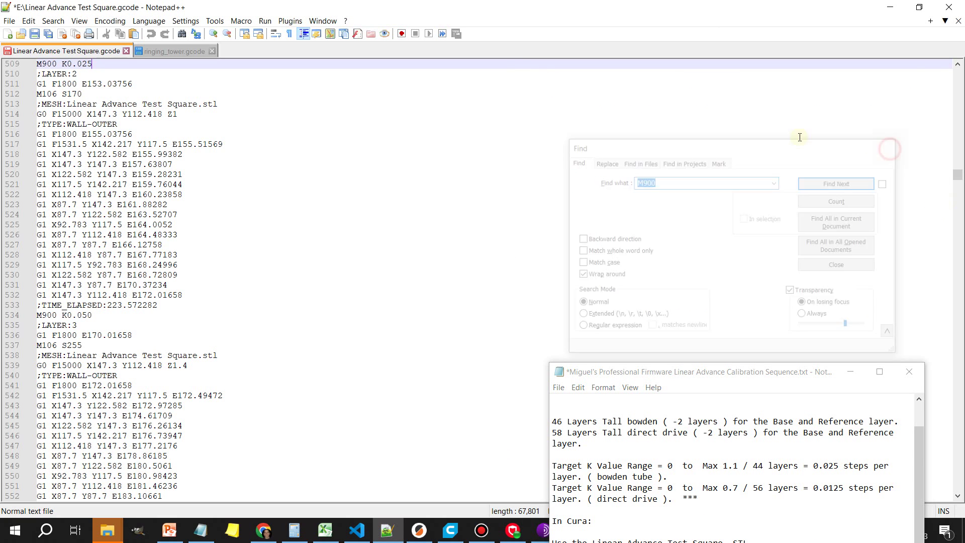
left_click(387, 176)
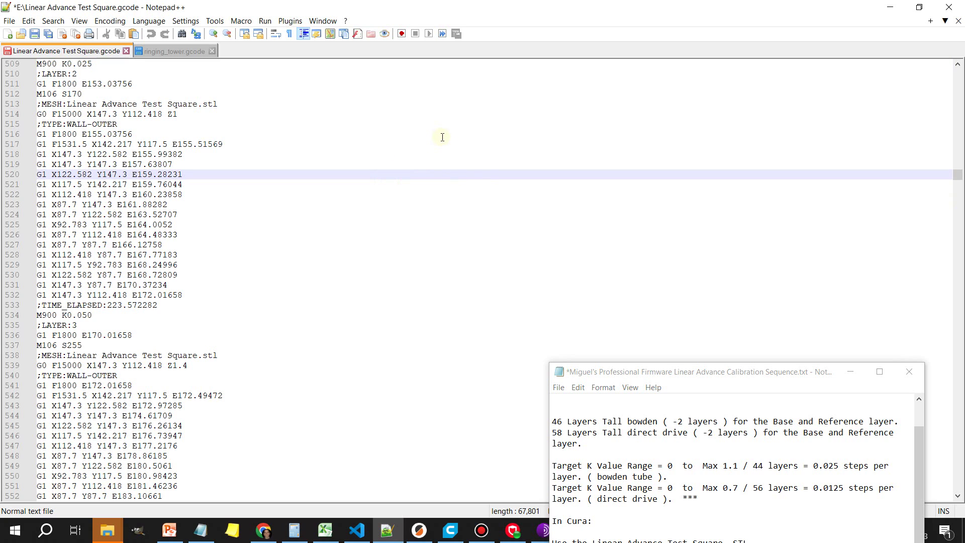
Step: Search for m900 from the file top, stepping from line 142 to M900 K0.025 on line 509
key("ctrl+f")
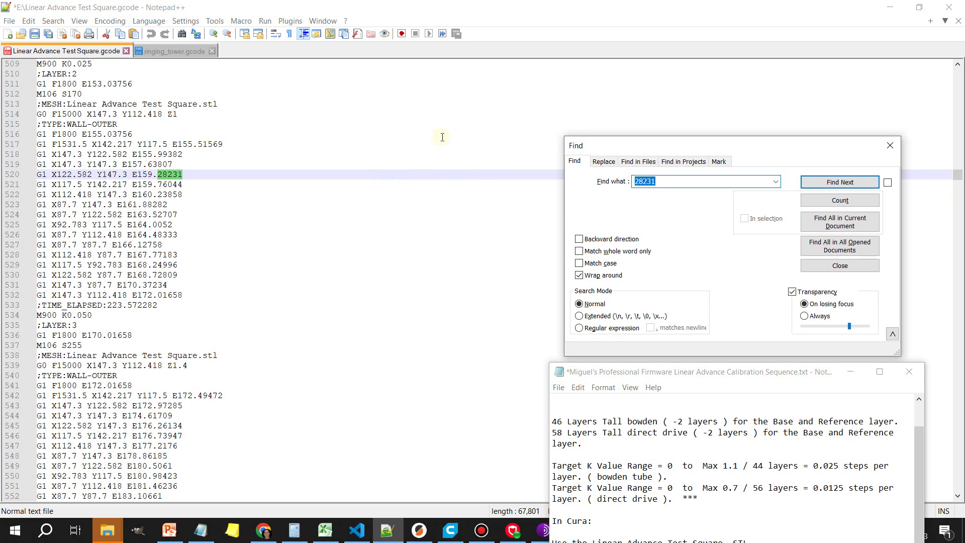
type("m900")
left_click(830, 182)
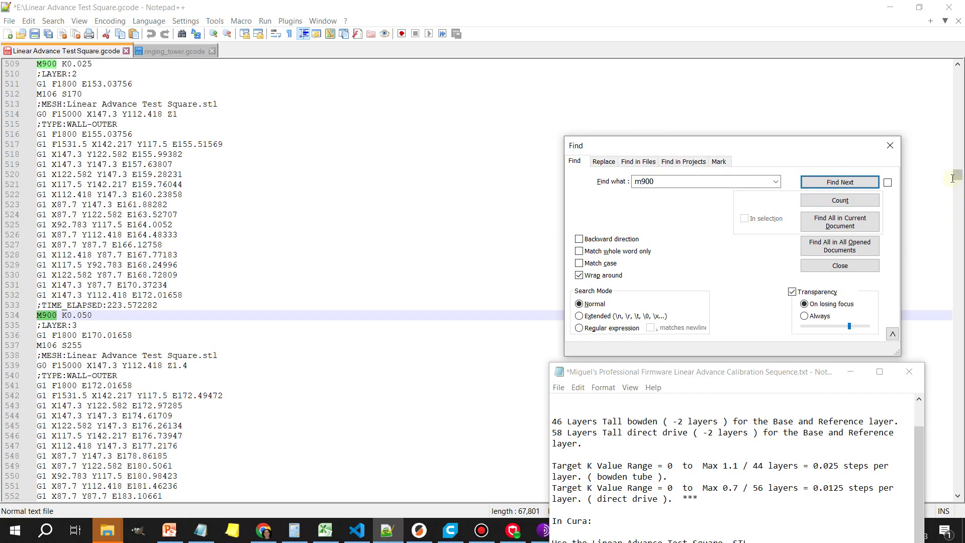
left_click_drag(953, 178, 957, 76)
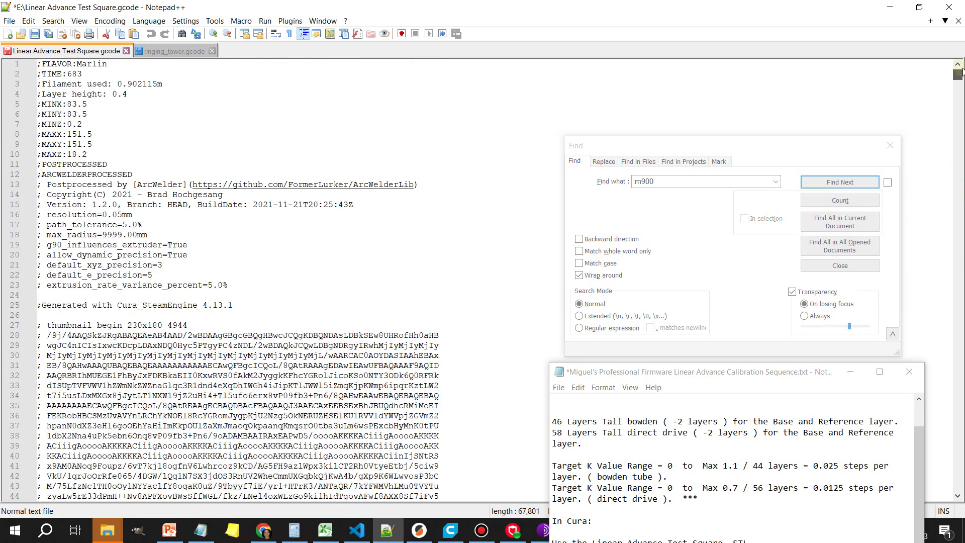
left_click(500, 111)
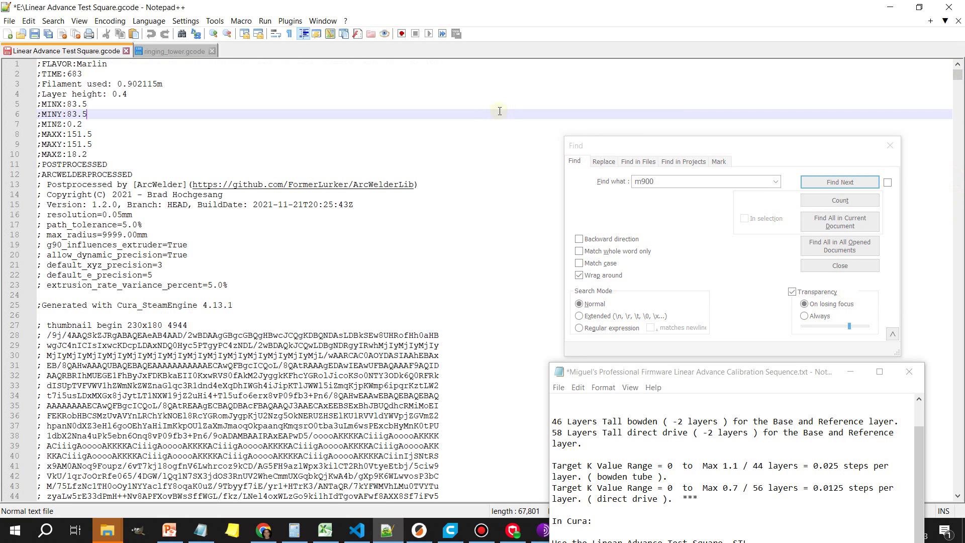
left_click(852, 182)
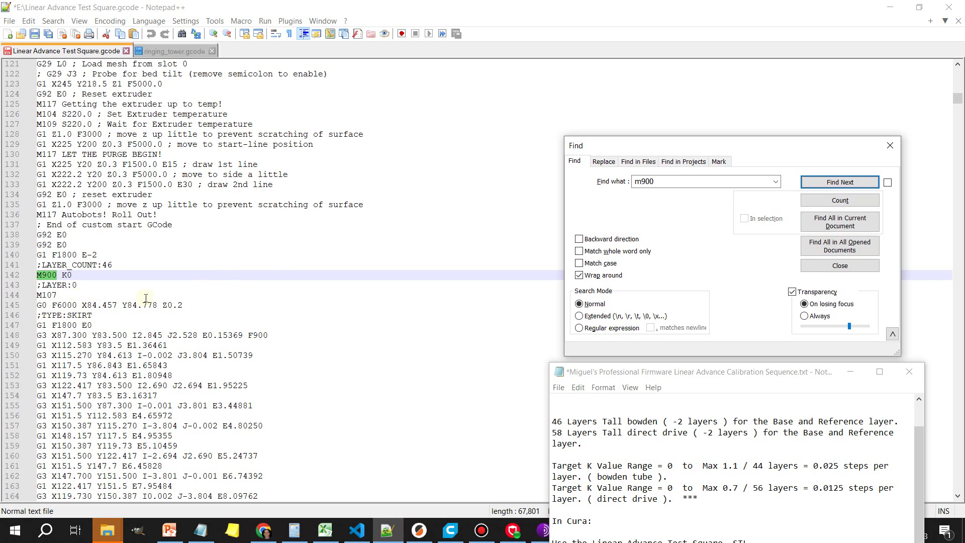
left_click(854, 183)
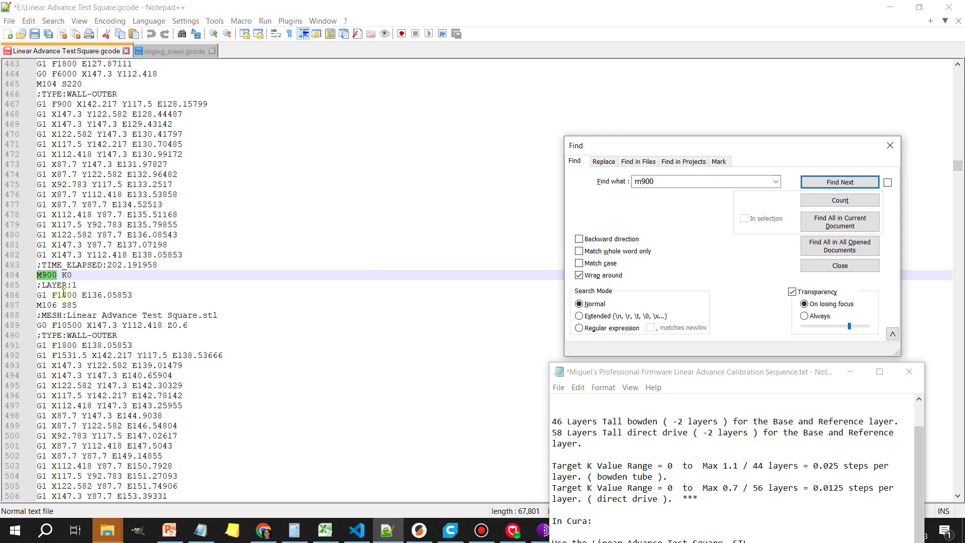
left_click(841, 183)
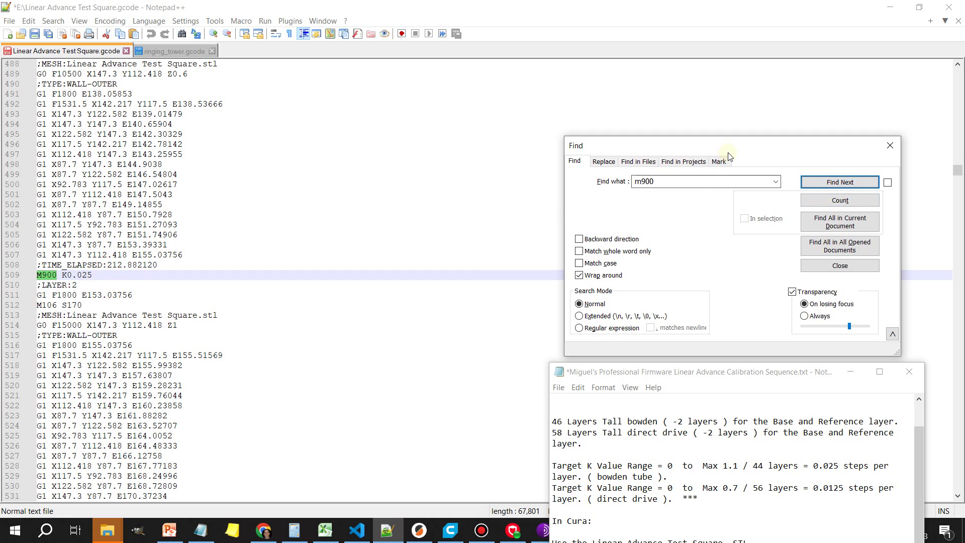
left_click_drag(740, 144, 752, 74)
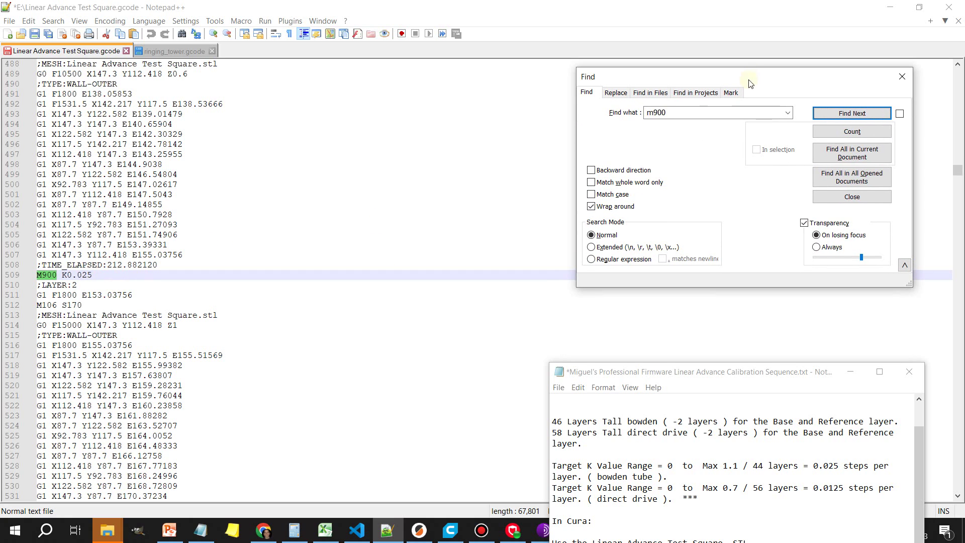
left_click(486, 188)
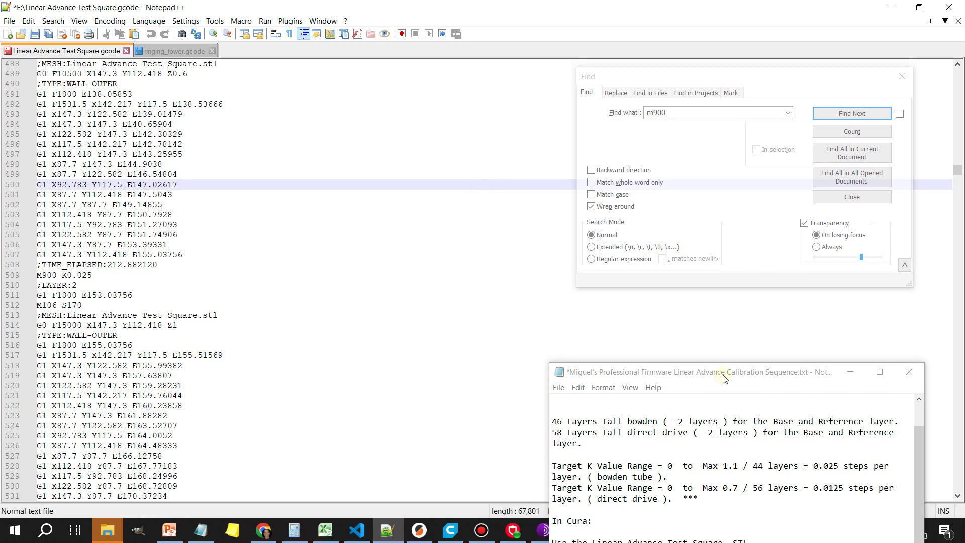
left_click_drag(724, 377, 677, 34)
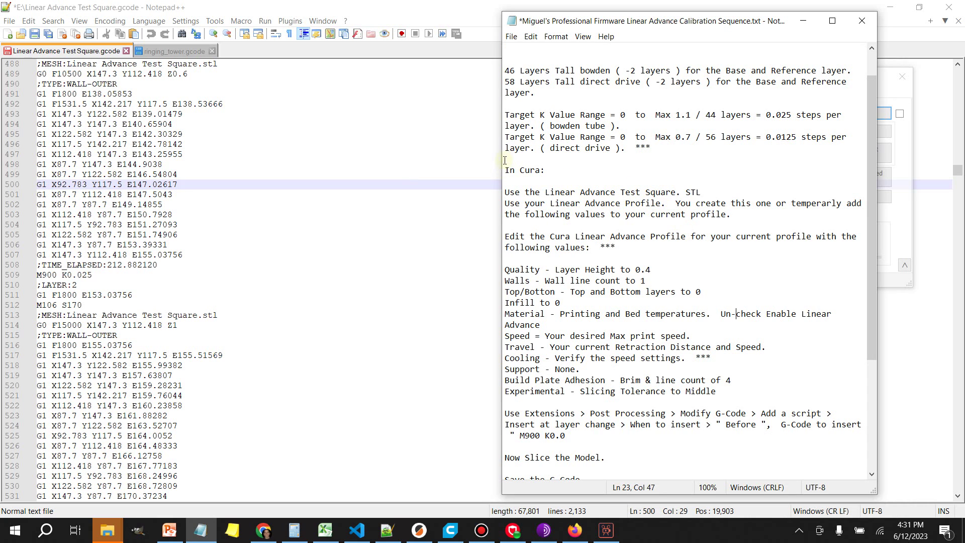
Step: Widen the calibration notes window and return to the M900 K0.025 line in the gcode
left_click_drag(503, 160, 405, 167)
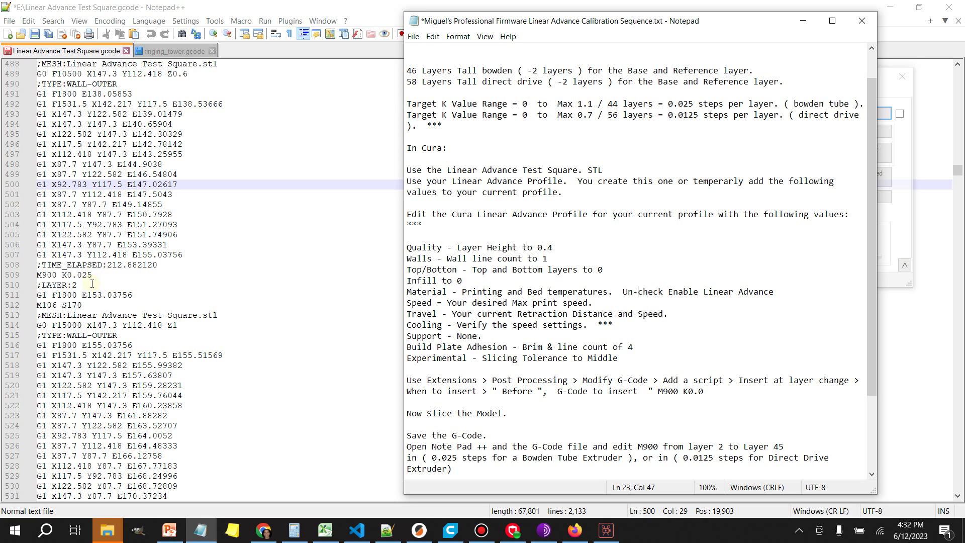
left_click(93, 275)
Step: Select the K values 0.025, 0.050, 0.075 and 0.100 on lines 509, 534, 559 and 583
left_click_drag(92, 275, 68, 276)
scroll(238, 296, "down", 5)
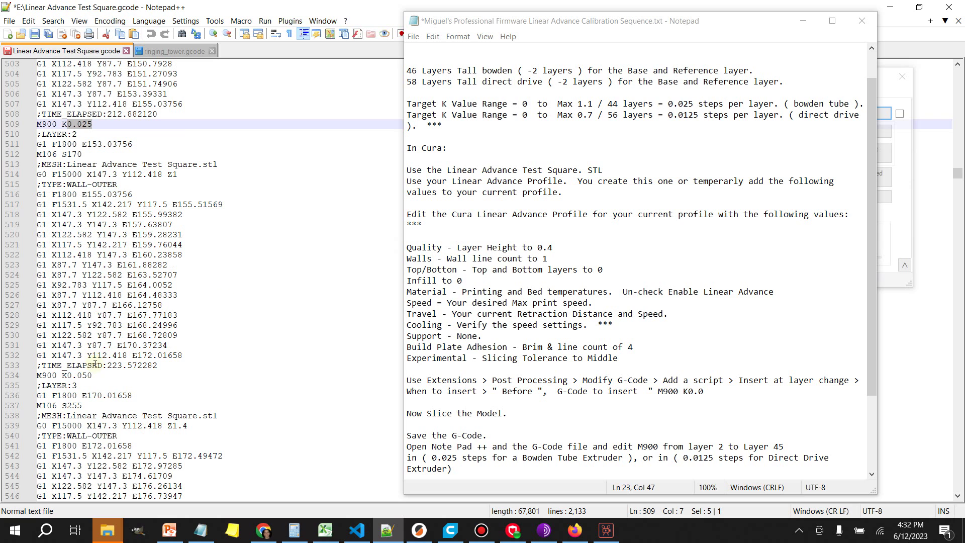
left_click_drag(95, 376, 66, 376)
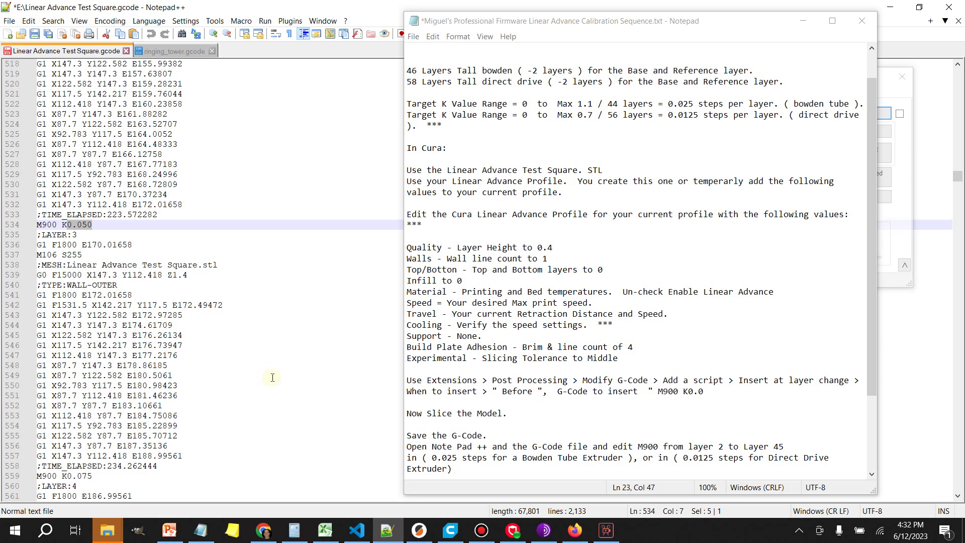
scroll(273, 377, "down", 4)
left_click_drag(96, 357, 69, 356)
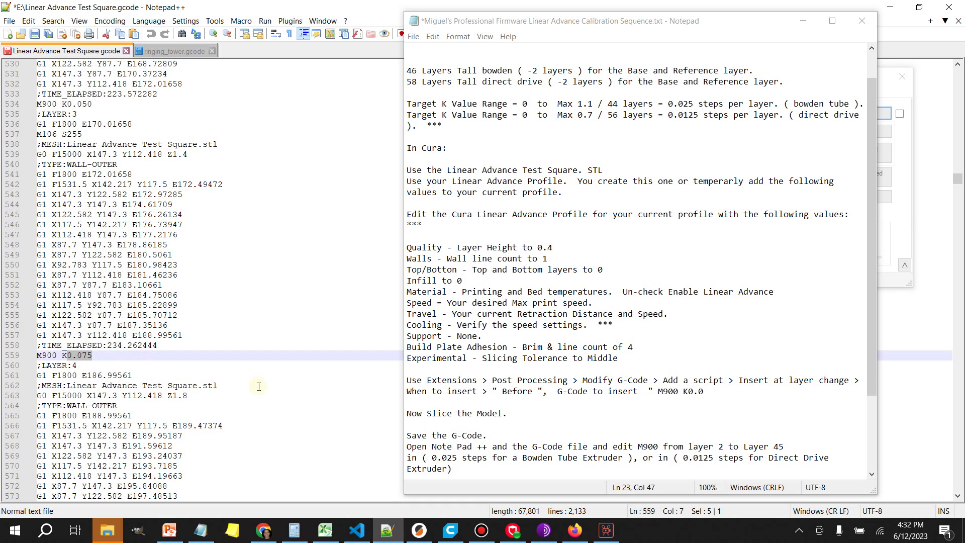
scroll(259, 386, "down", 8)
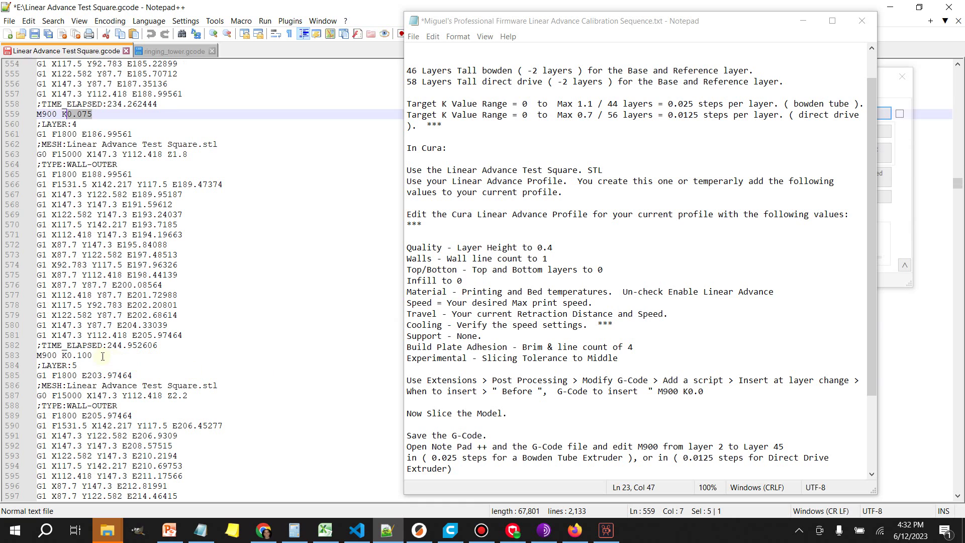
left_click_drag(94, 357, 67, 357)
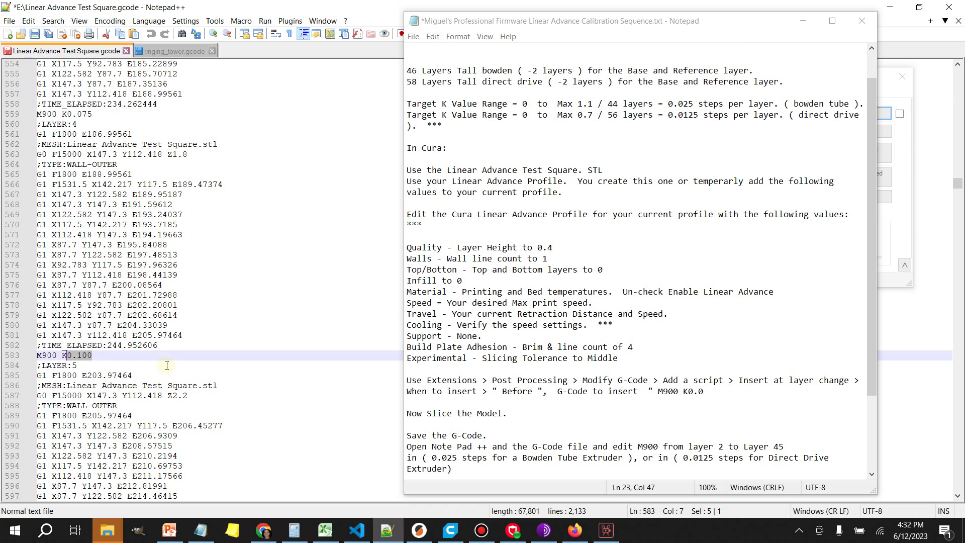
Step: Scroll down to line 1543 and mark the ;LAYER:45 line
scroll(296, 383, "down", 7)
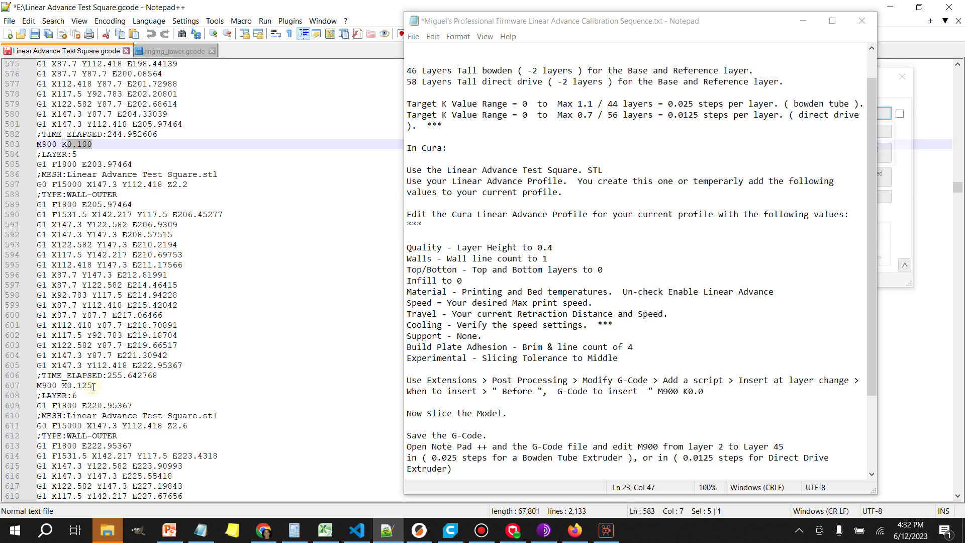
scroll(94, 387, "down", 3)
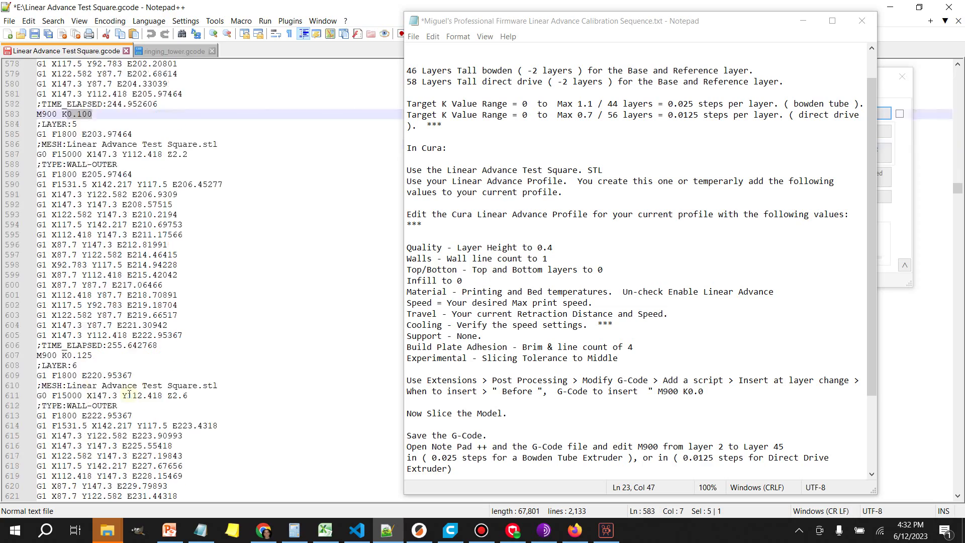
scroll(156, 383, "down", 14)
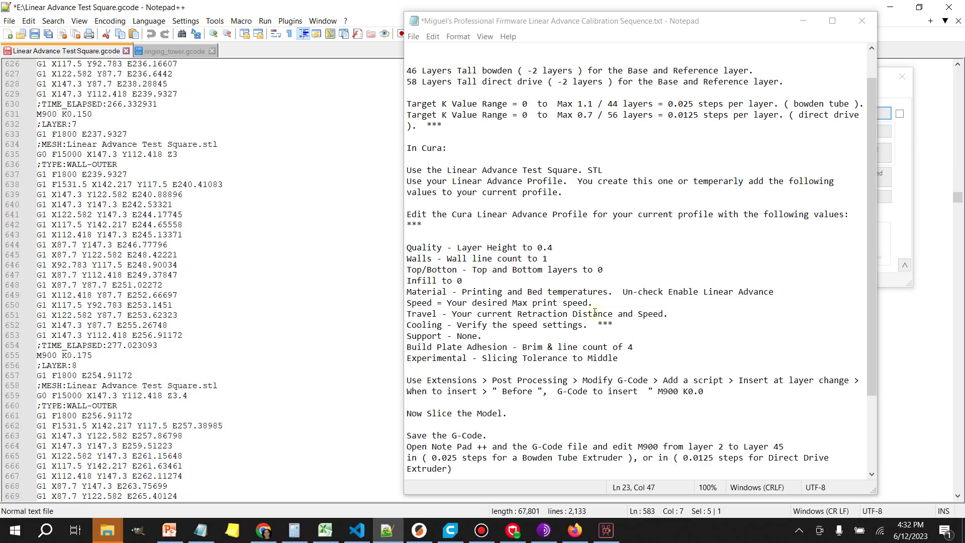
left_click_drag(958, 197, 940, 381)
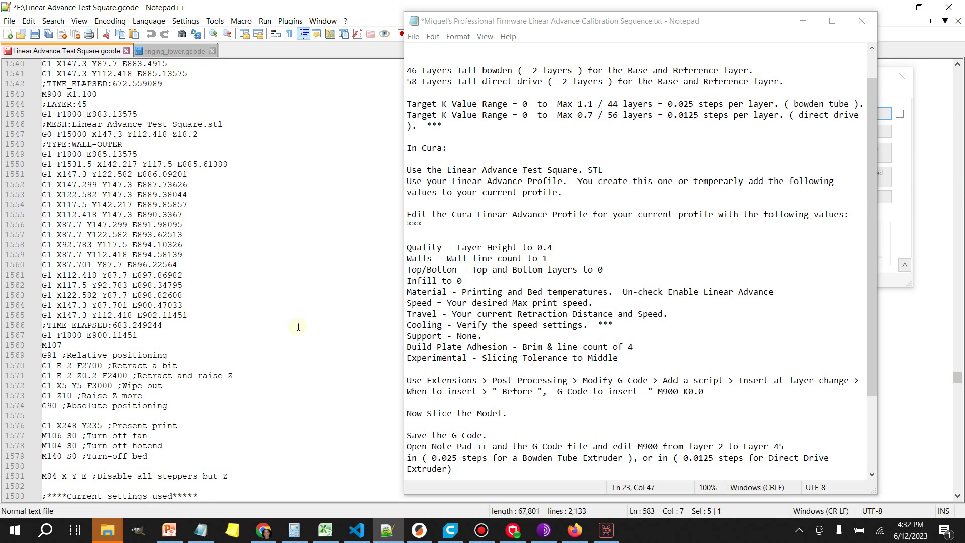
scroll(301, 338, "up", 6)
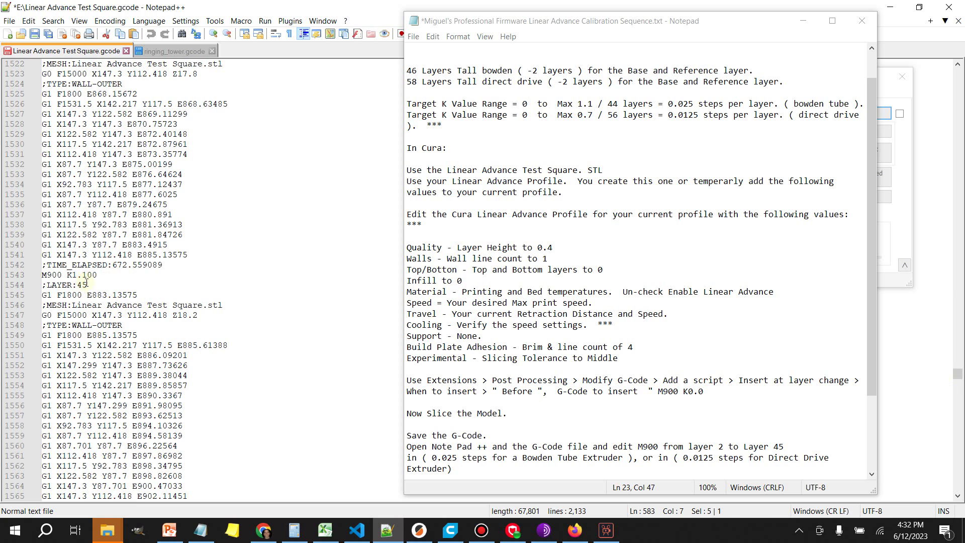
left_click_drag(87, 285, 42, 284)
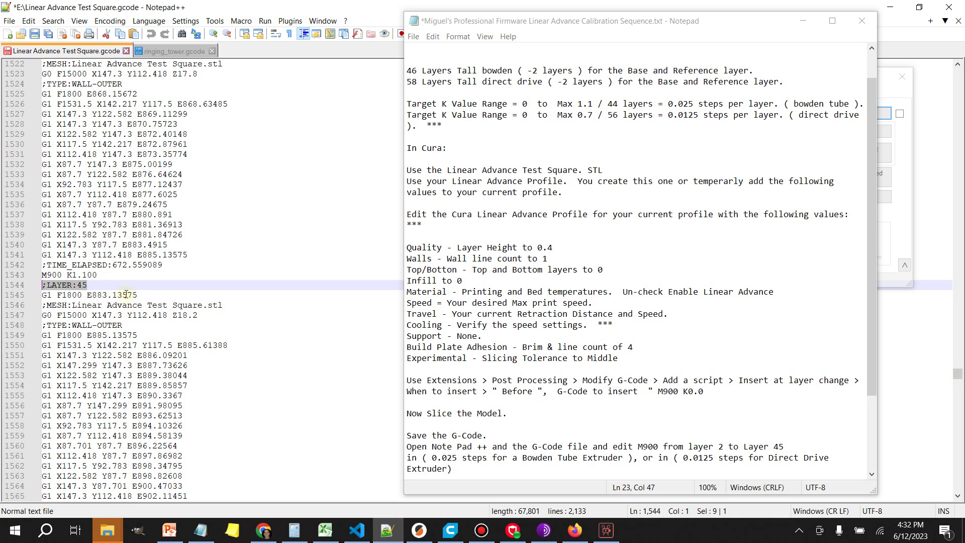
Step: Select K1.100 on line 1543 and scroll the notes up to compare against the 1.1 bowden maximum
left_click_drag(100, 275, 72, 278)
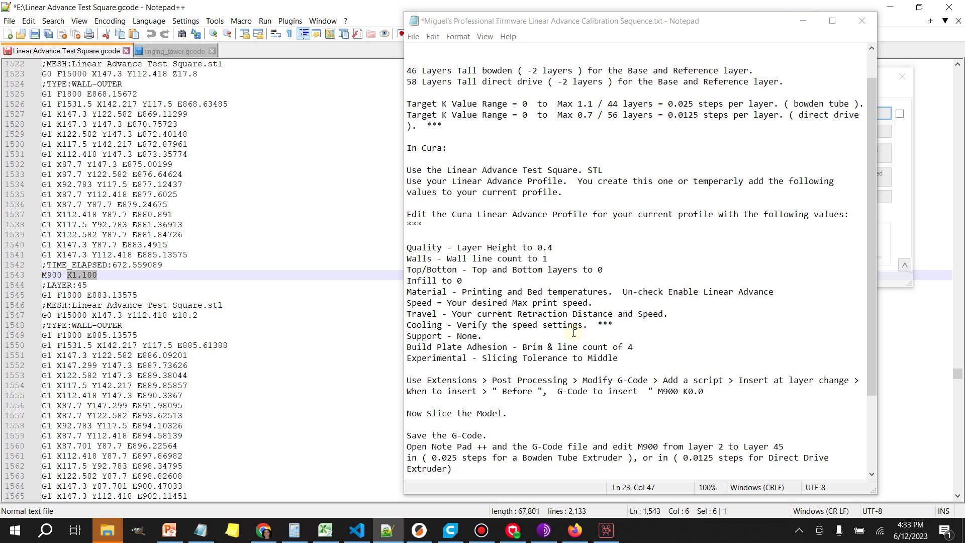
scroll(709, 292, "up", 1)
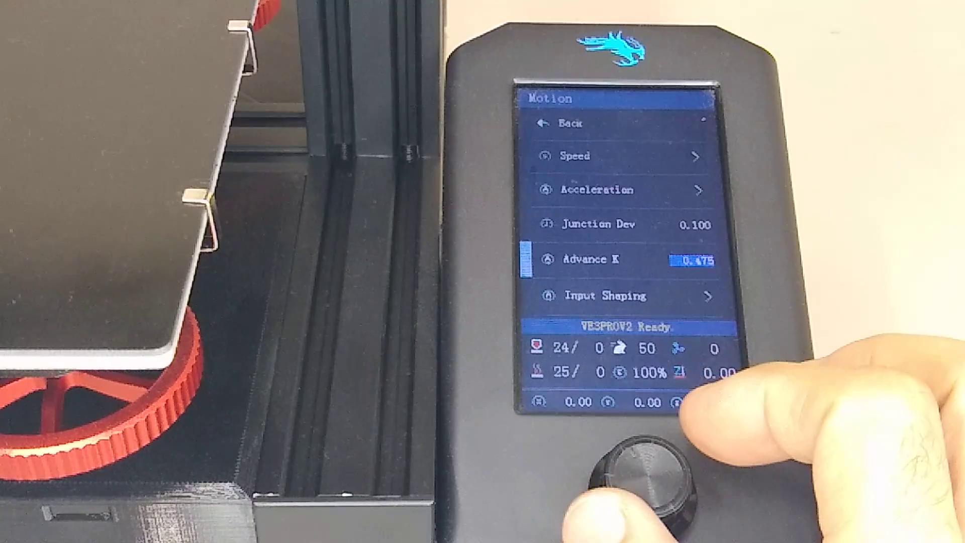
Step: Commit Advance K at 0.475 on the printer LCD and go back to the Control menu
key("Return")
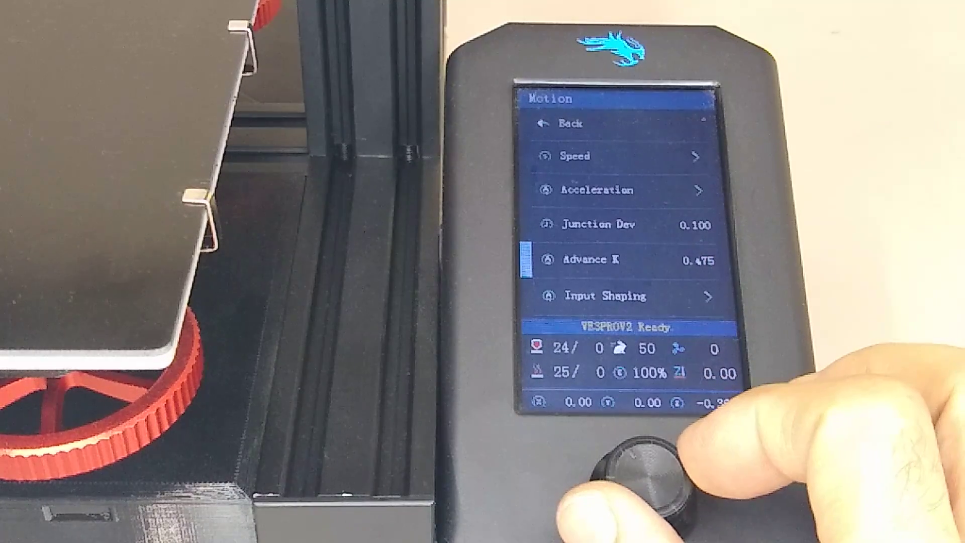
scroll(623, 211, "up", 4)
key("Return")
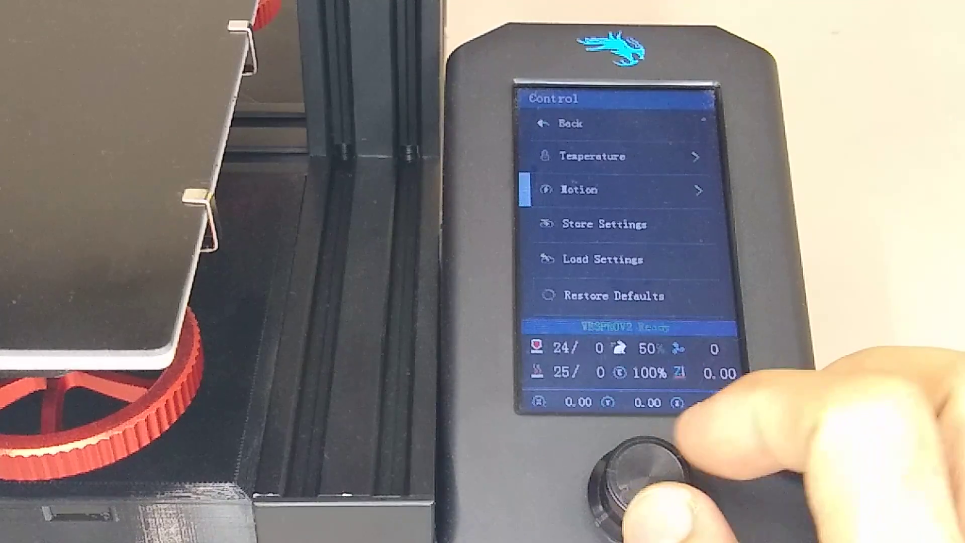